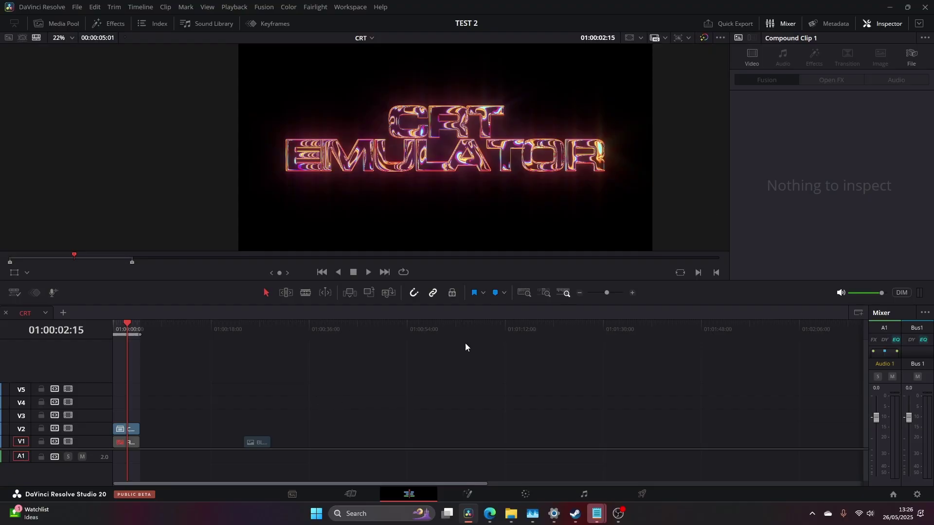
Step: Find the Adjustment Clip effect and place it on track V3 directly above Compound Clip 1, starting at the beginning of the timeline
left_click(608, 291)
left_click_drag(608, 291, 612, 290)
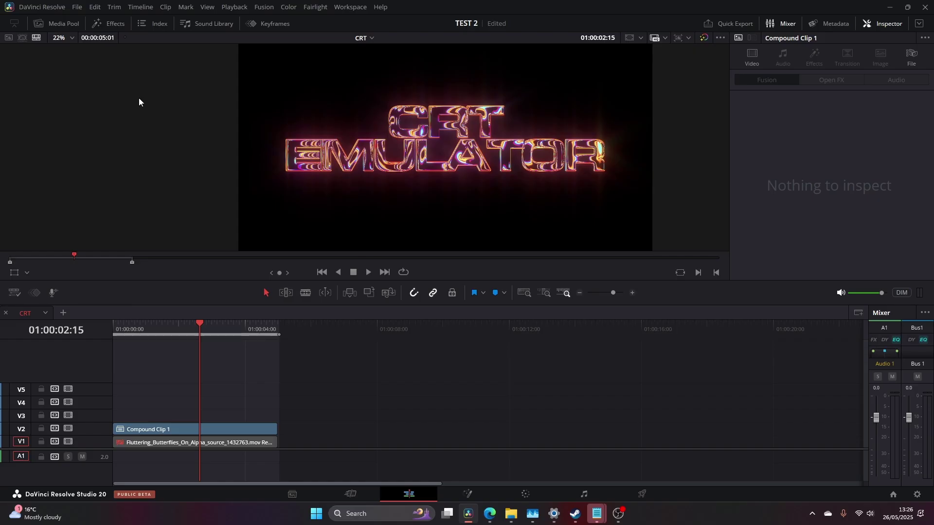
left_click(108, 24)
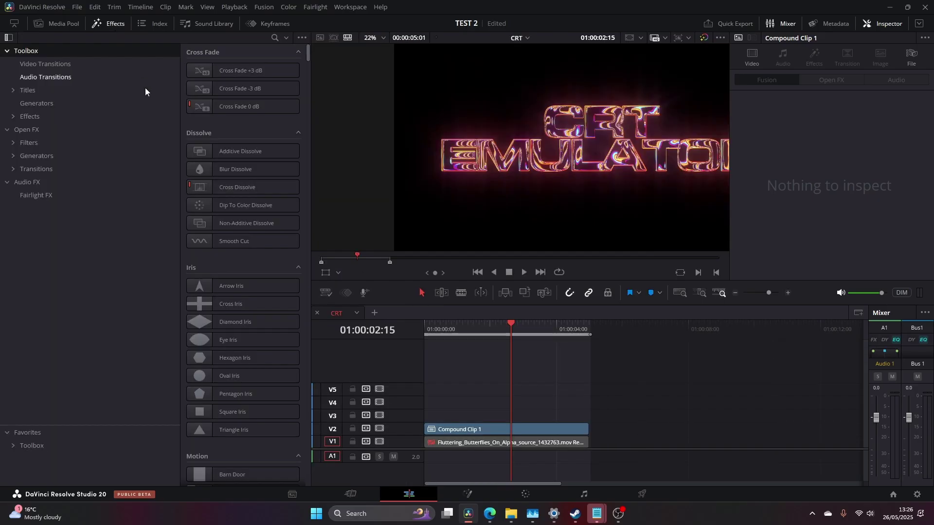
left_click(274, 38)
type("adjust")
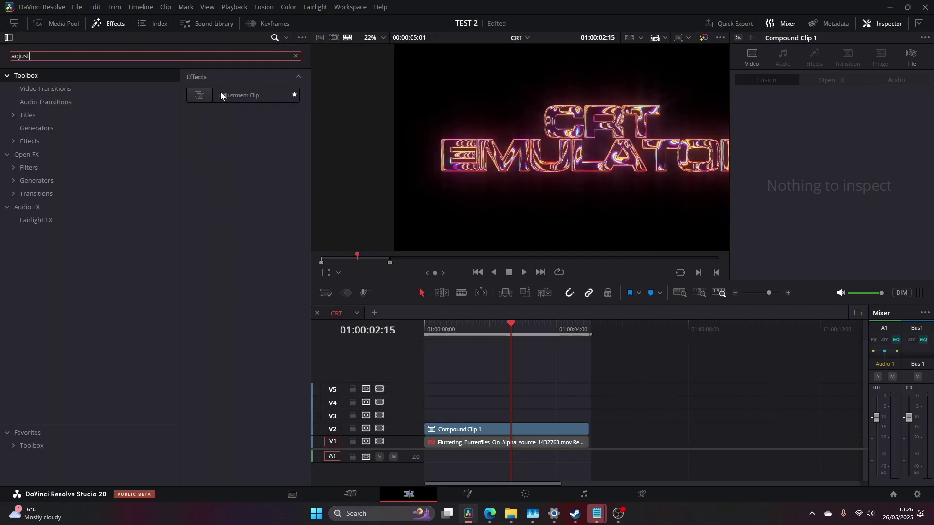
left_click_drag(221, 95, 440, 415)
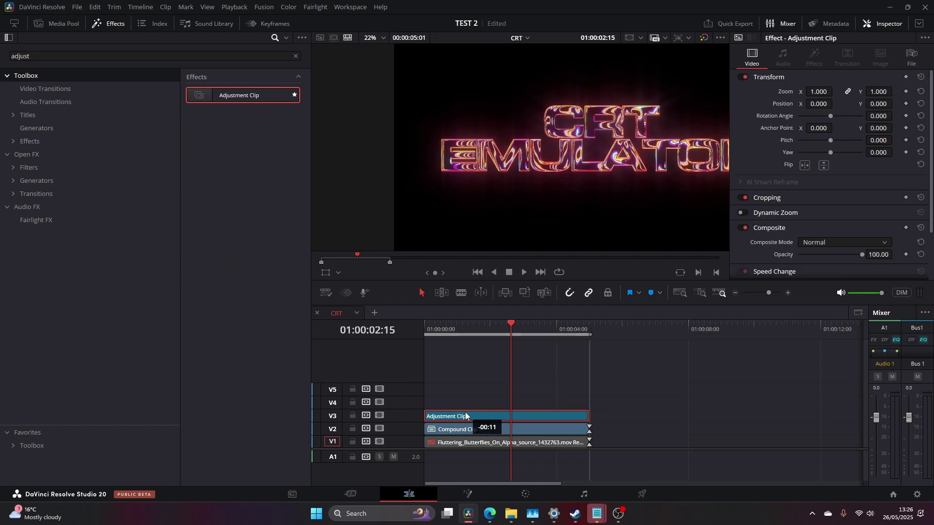
Step: Search the effects for "crt" and apply Blewtoof - CRT MACHINE - V4.02 to the adjustment clip
double_click(108, 55)
type("crt")
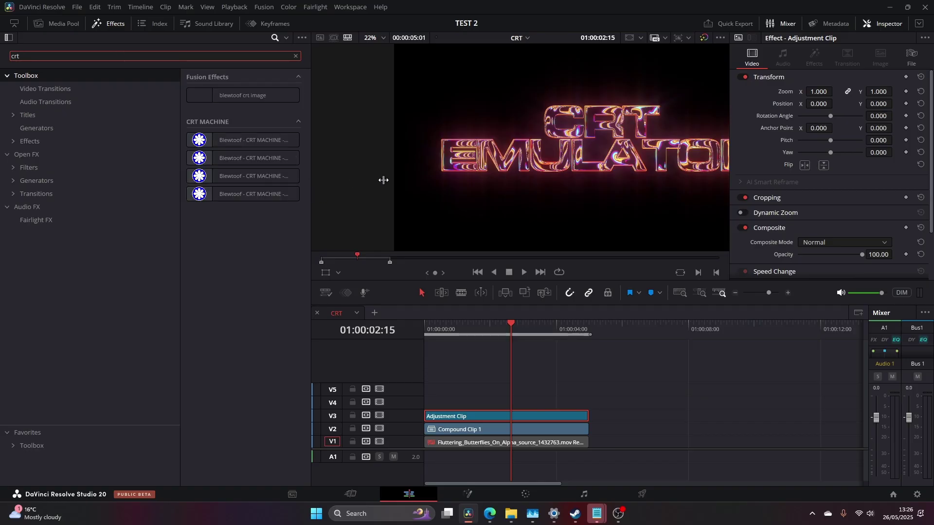
left_click_drag(180, 233, 103, 231)
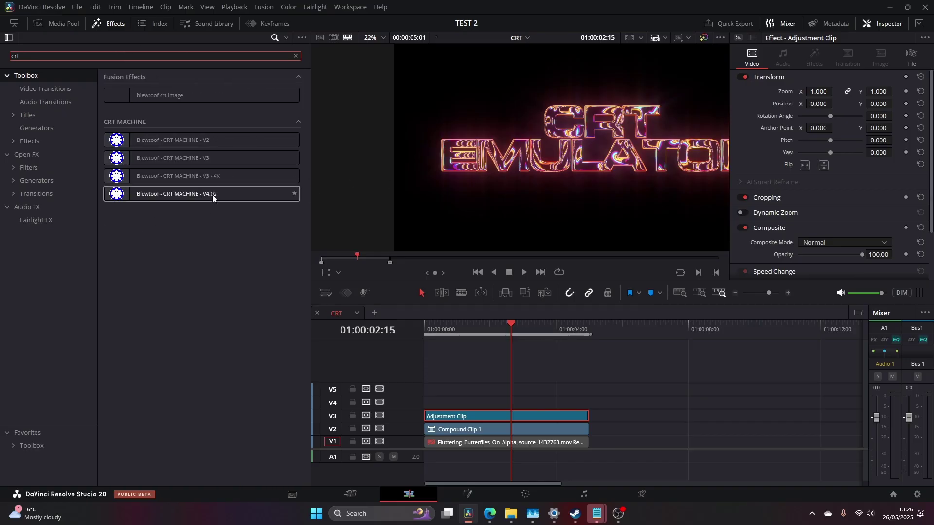
left_click_drag(212, 194, 481, 413)
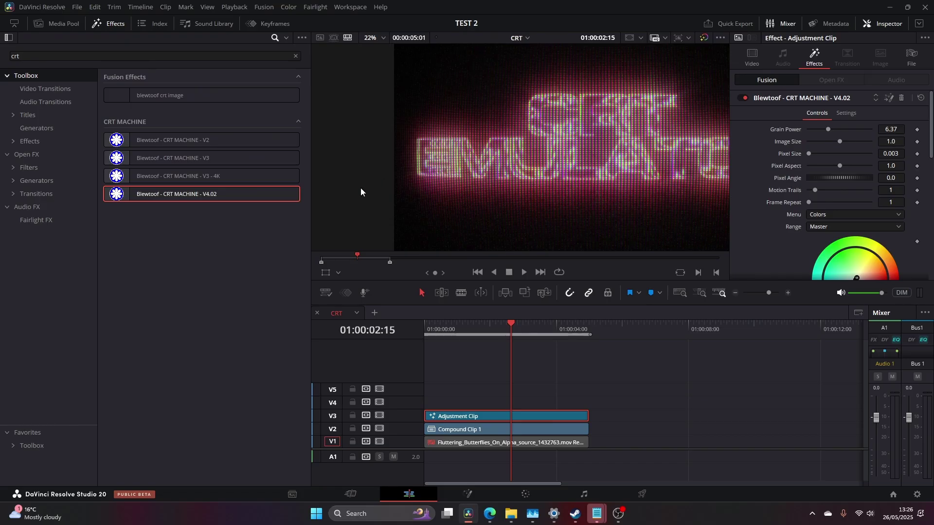
left_click_drag(310, 193, 174, 194)
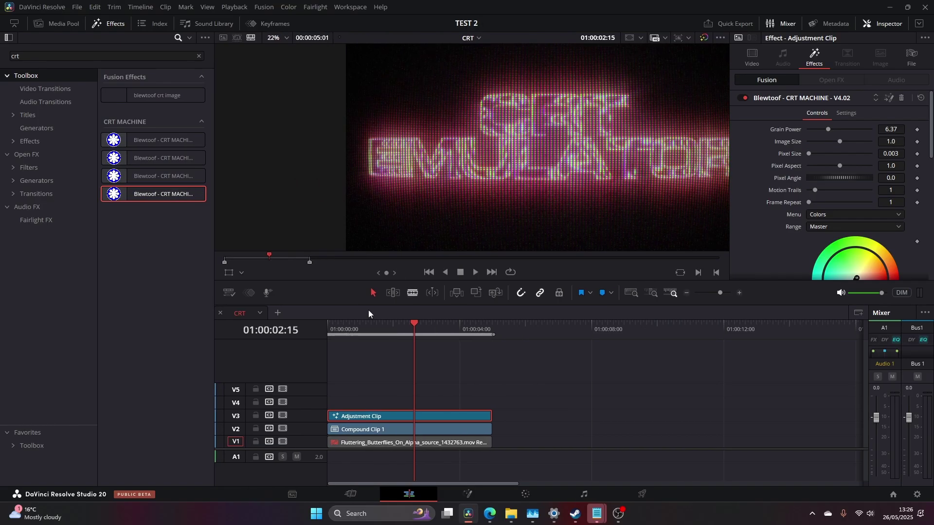
Step: Park the playhead at 01:00:00:21, set the CRT effect's Grain Power to 0.0 and save the project
left_click_drag(367, 329, 356, 329)
key("space")
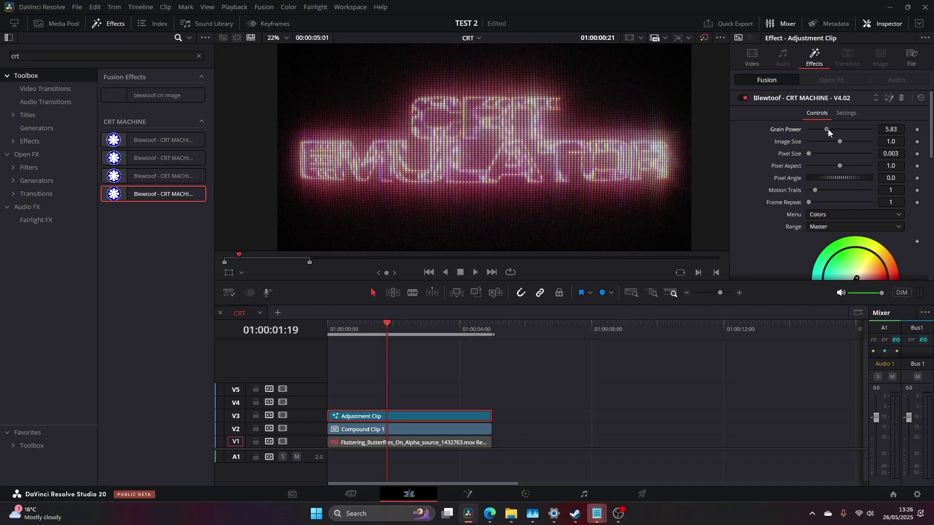
left_click_drag(828, 129, 806, 131)
key("ctrl+s")
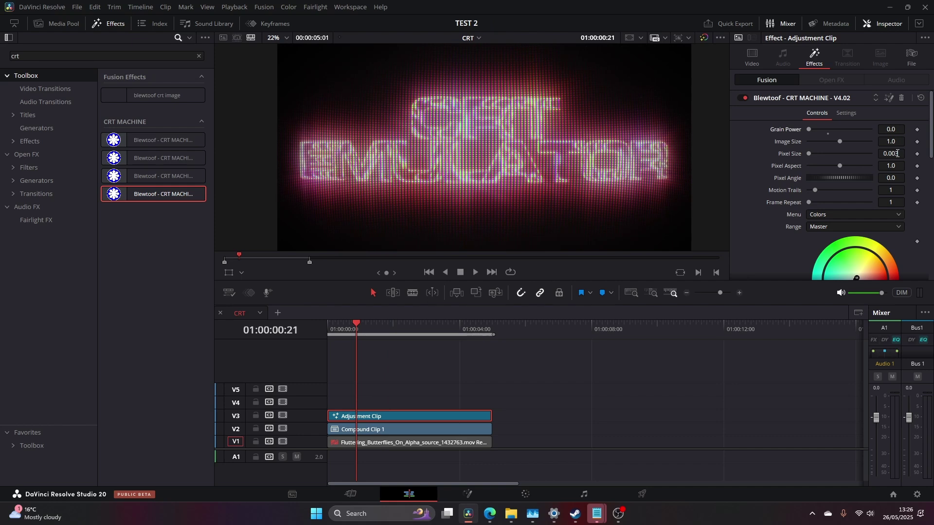
Step: Lower the CRT effect's Pixel Size to 0.00139
mouse_move(898, 153)
left_mouse_down()
mouse_move(877, 154)
mouse_move(899, 152)
left_mouse_up()
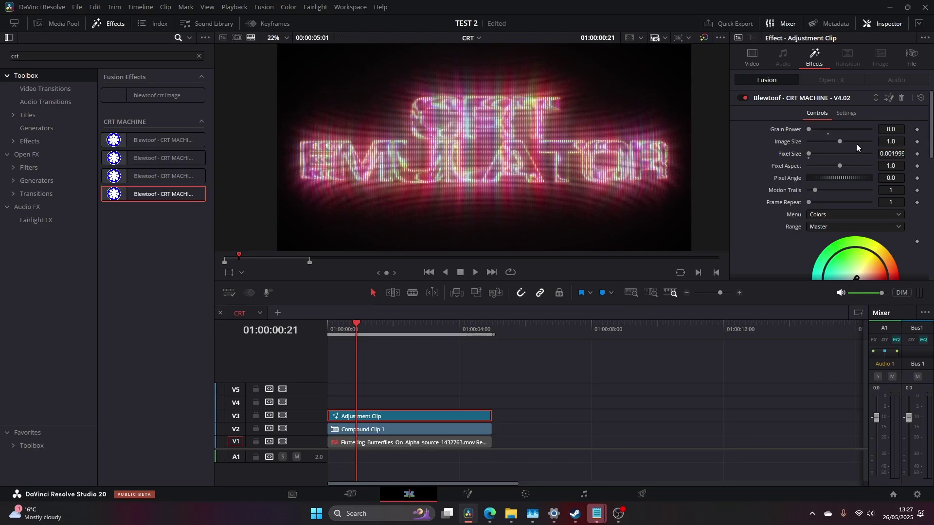
left_click_drag(892, 153, 881, 165)
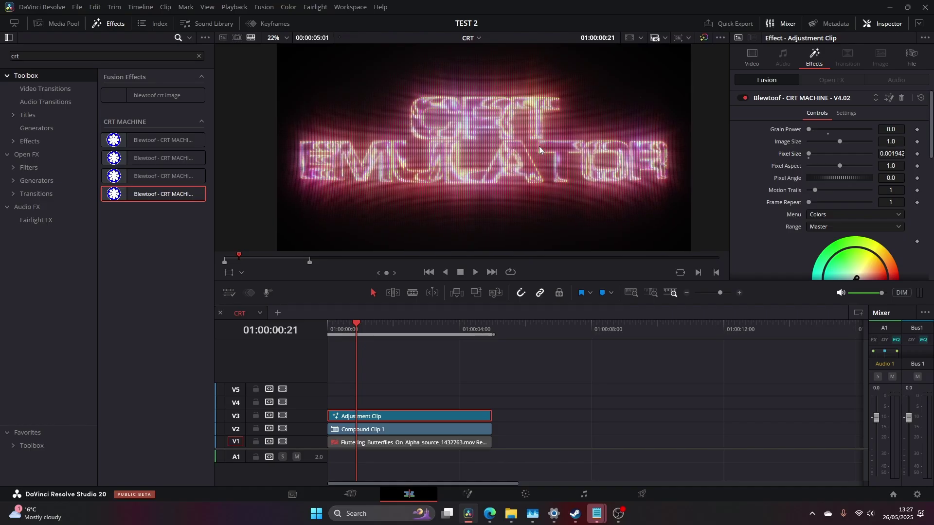
scroll(532, 146, "up", 5)
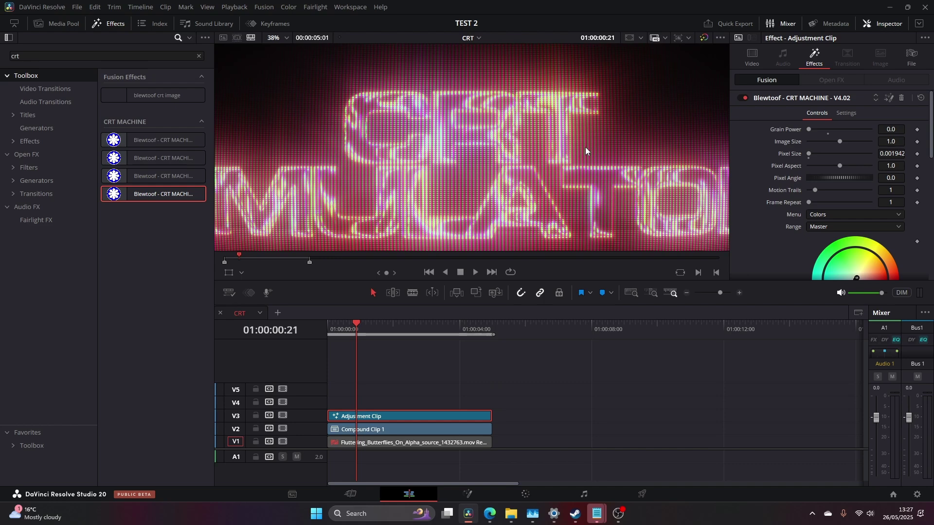
left_click_drag(891, 153, 874, 153)
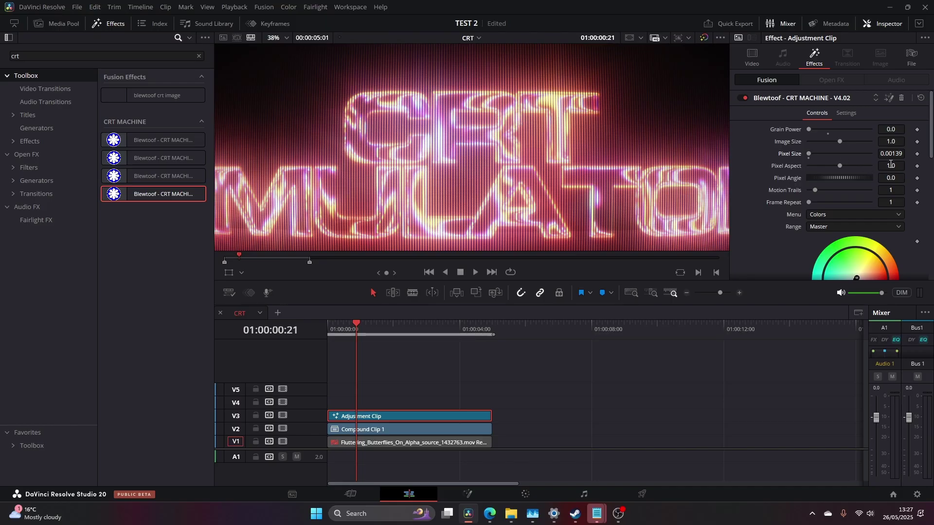
Step: Set the Pixel Aspect to 1.538, inspect the pixel pattern up close and reduce the Pixel Size to 0.001255
left_click_drag(891, 165, 917, 165)
scroll(572, 153, "down", 2)
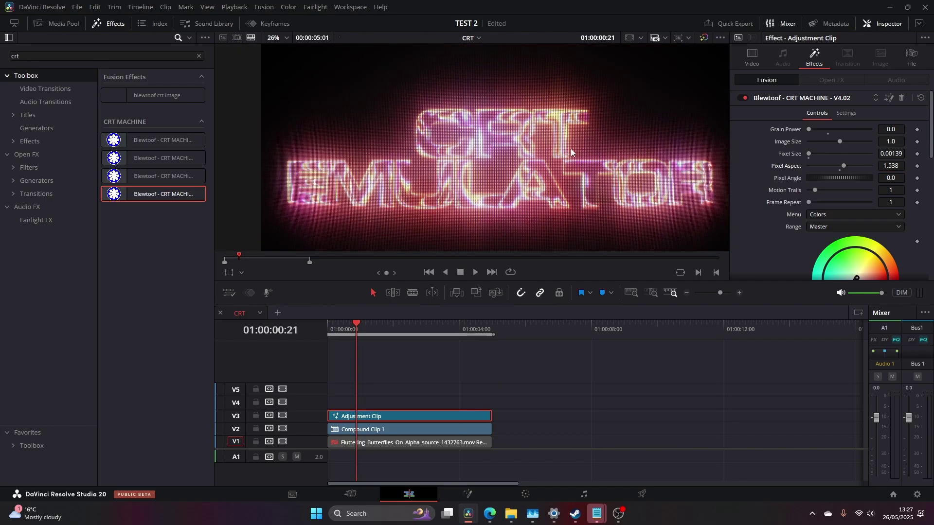
scroll(572, 152, "up", 1)
scroll(605, 168, "up", 1)
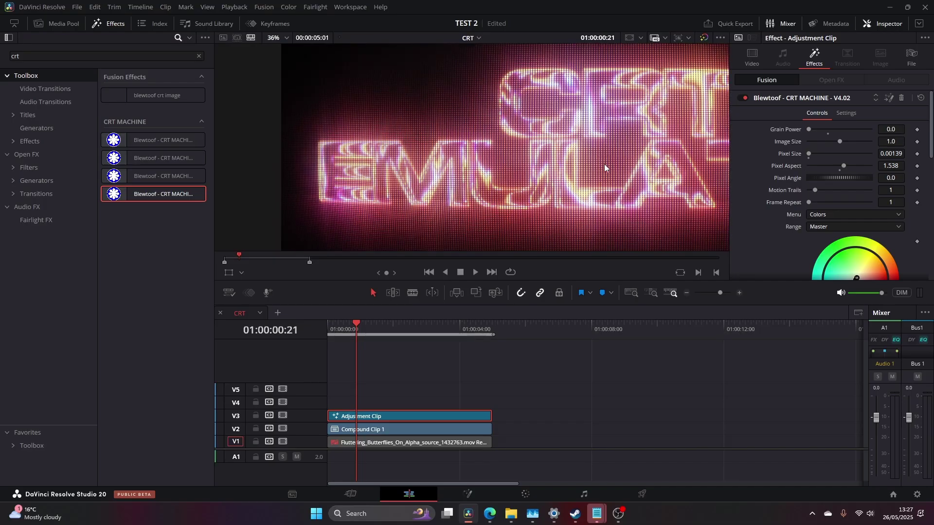
scroll(447, 167, "up", 5)
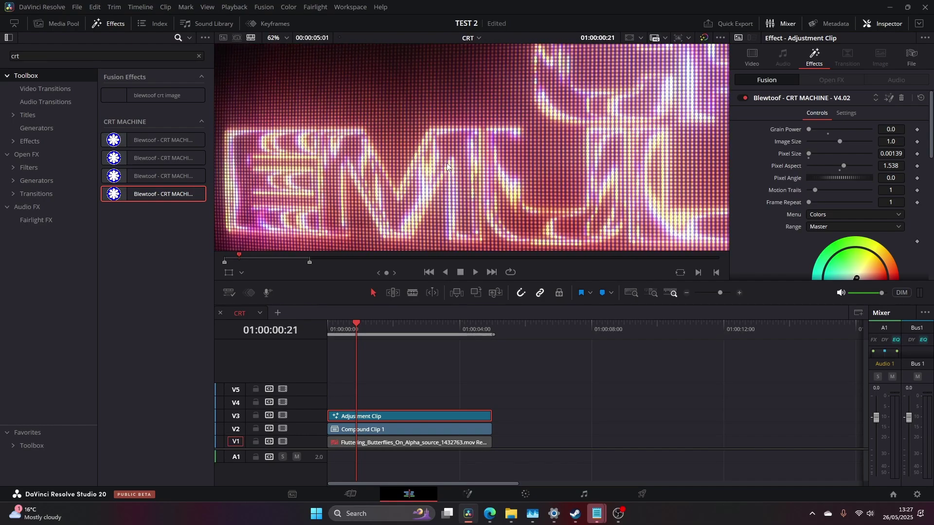
scroll(521, 159, "down", 6)
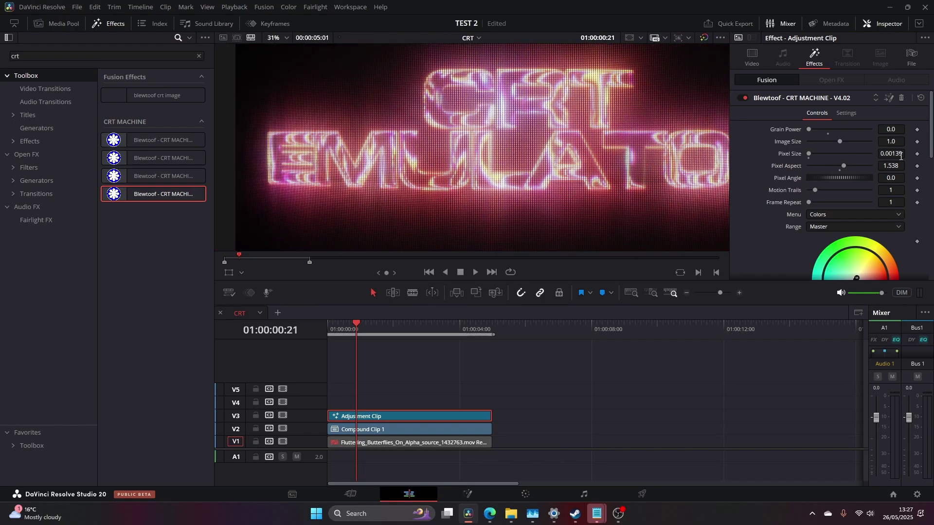
left_click_drag(893, 153, 881, 154)
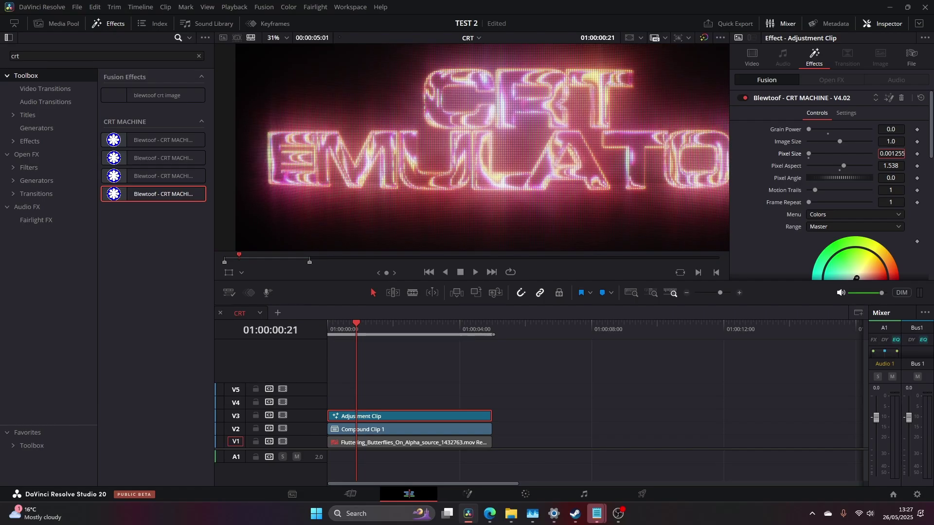
mouse_move(560, 102)
left_mouse_down()
mouse_move(496, 124)
mouse_move(503, 109)
left_mouse_up()
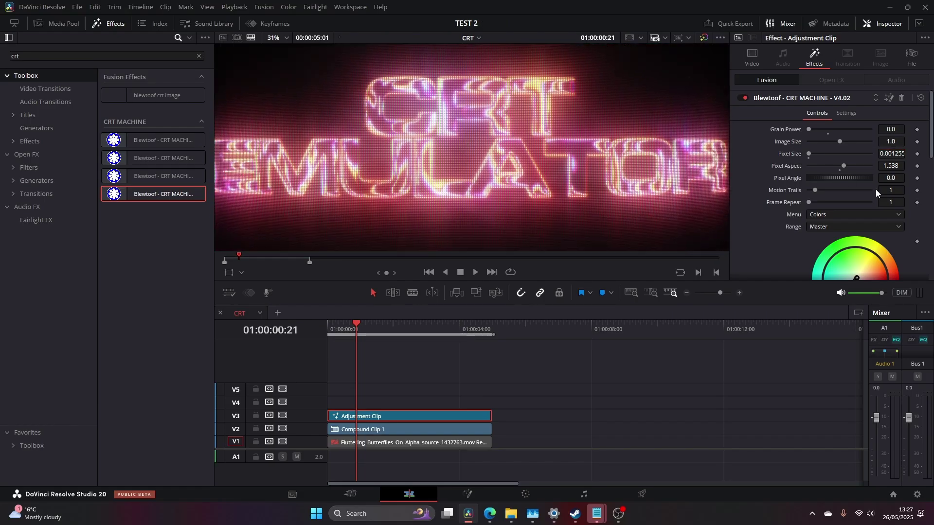
Step: Try a Pixel Angle of 18.3 and reset both Pixel Angle and Pixel Aspect to their defaults
left_click_drag(852, 174, 853, 176)
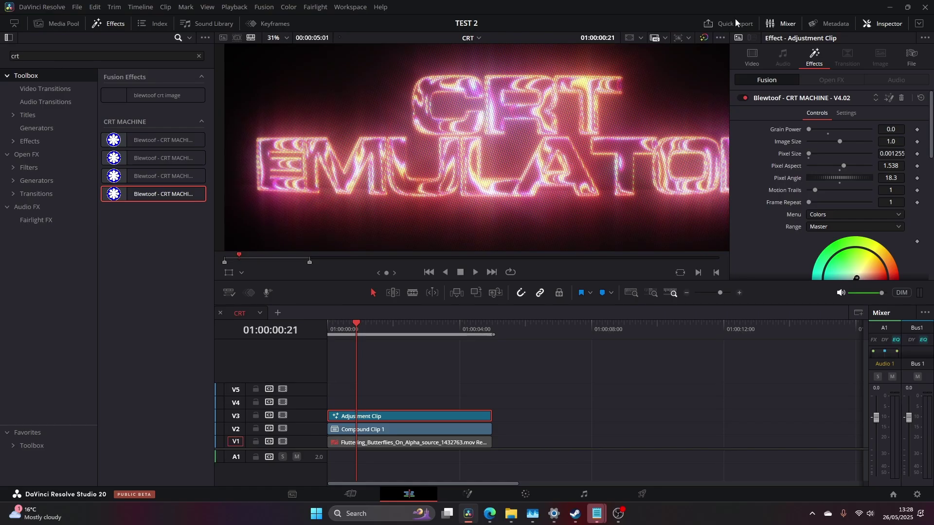
double_click(841, 171)
double_click(840, 183)
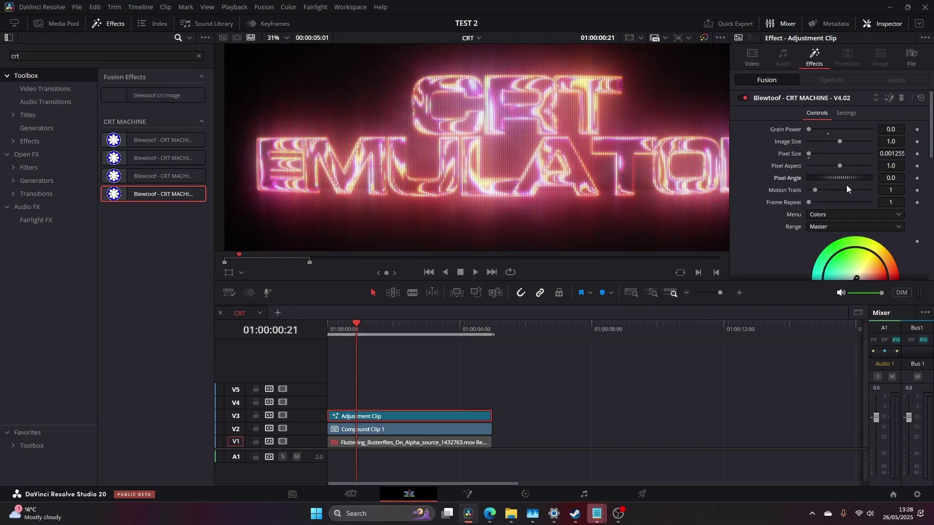
Step: Set the CRT effect's Pixel Aspect to 2.08 and its Pixel Size to 0.001068
left_click_drag(840, 166, 876, 153)
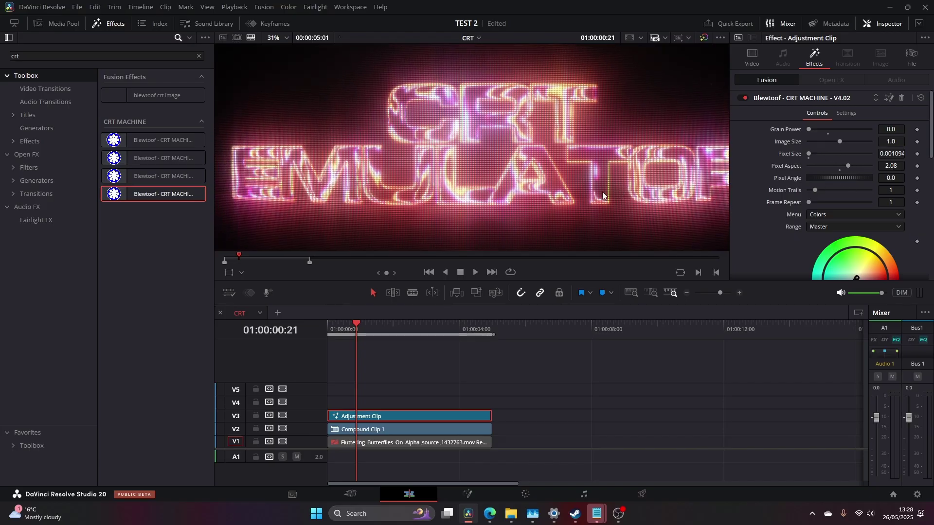
left_click_drag(900, 154, 893, 154)
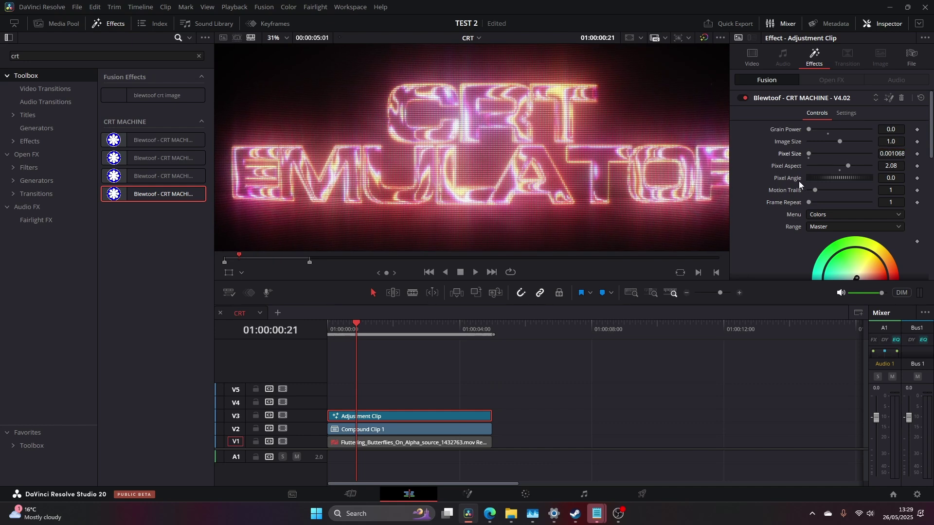
Step: Set the CRT effect's Motion Trails to 0 and play back the title to check the motion
scroll(802, 175, "down", 2)
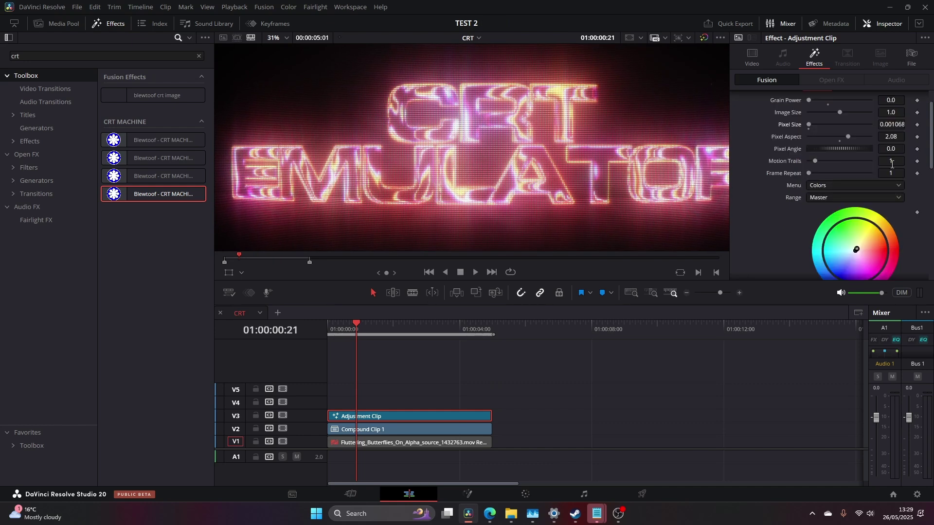
left_click_drag(820, 158, 784, 162)
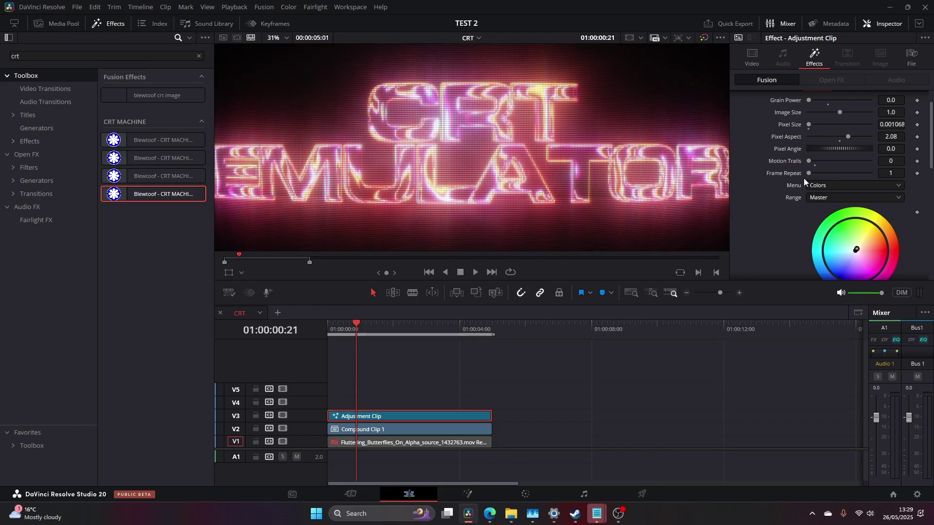
key("space")
scroll(547, 176, "down", 2)
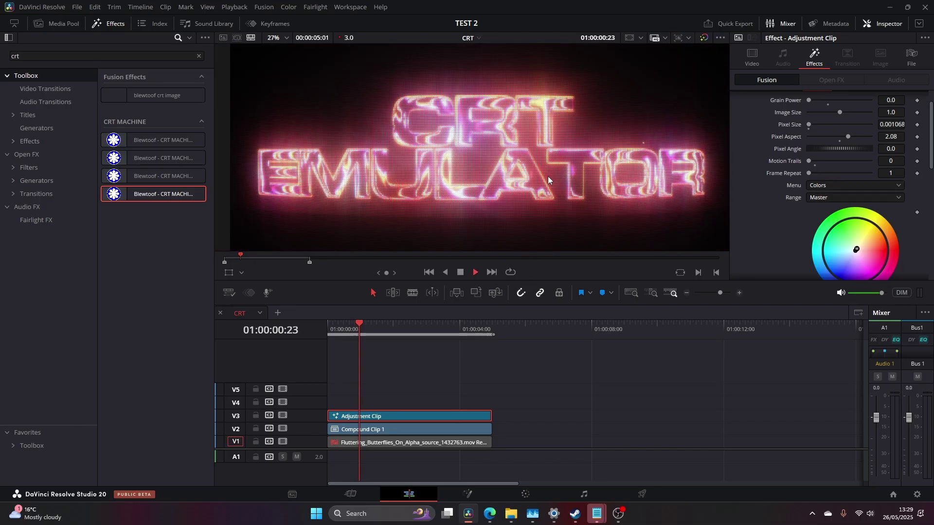
scroll(547, 176, "down", 1)
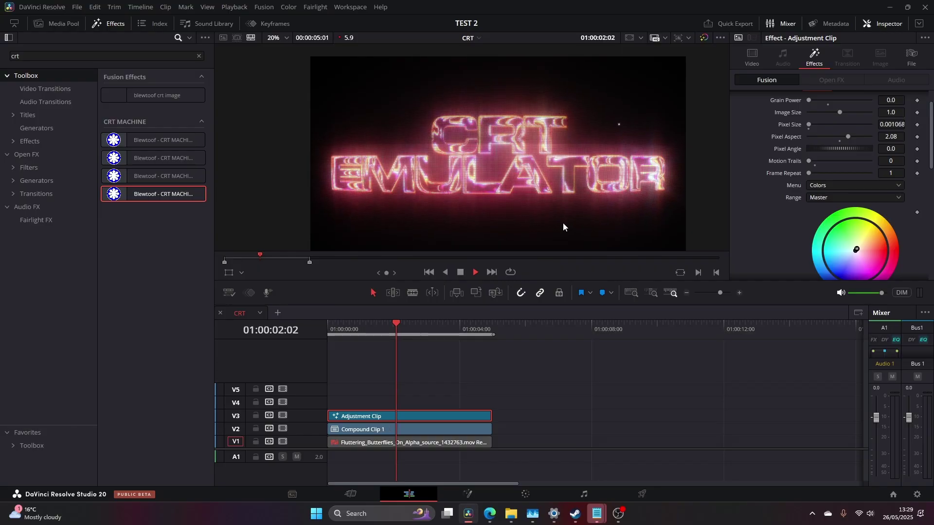
key("space")
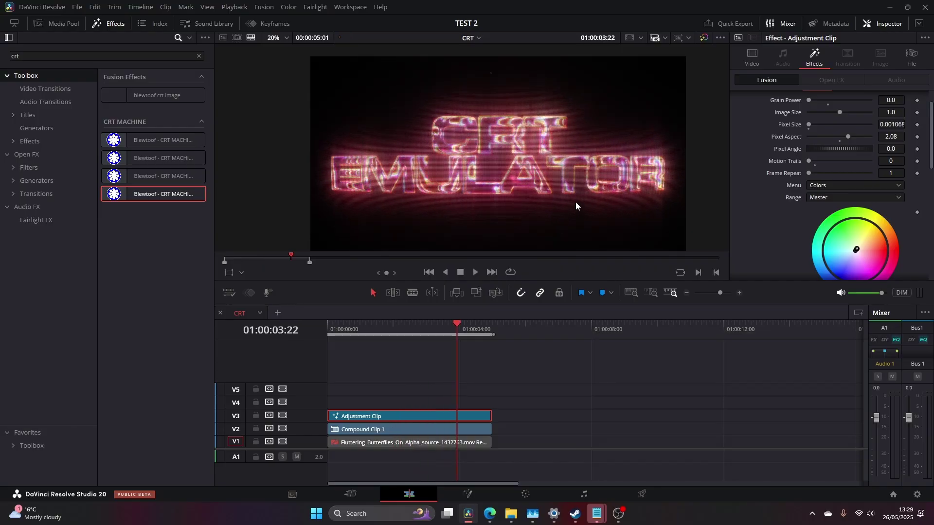
Step: Set the Bar Strength to -0.67 and the Scan Bar Opacity to 0.378, and preview the scan bar in playback
left_click_drag(576, 202, 542, 184)
scroll(757, 207, "down", 5)
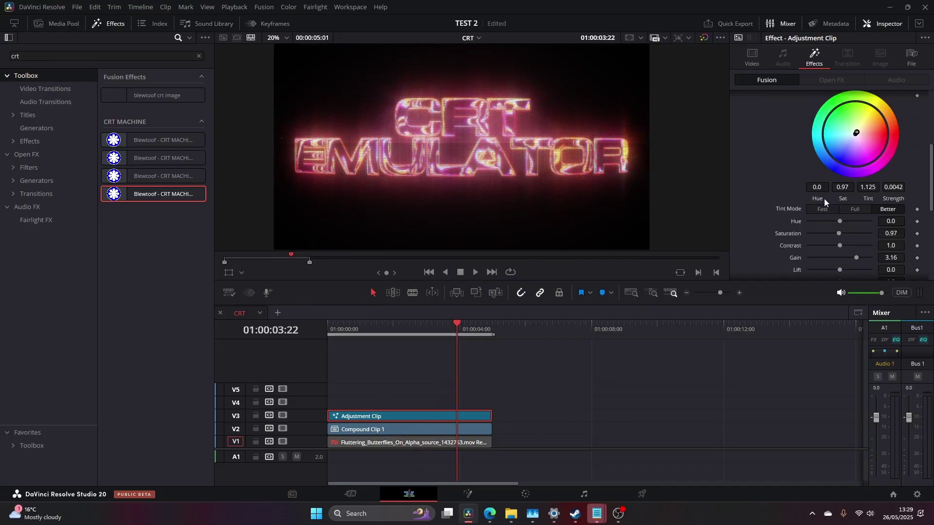
scroll(802, 175, "down", 3)
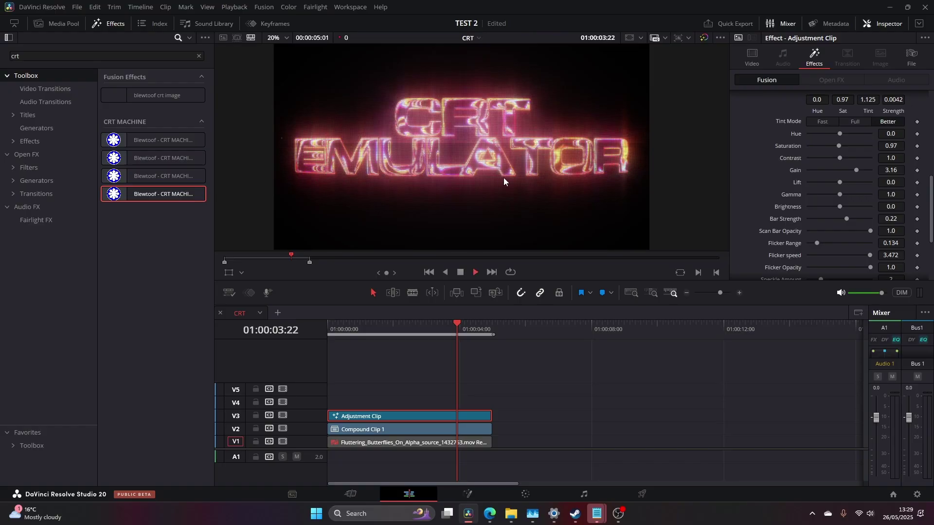
key("space")
left_click_drag(359, 326, 352, 328)
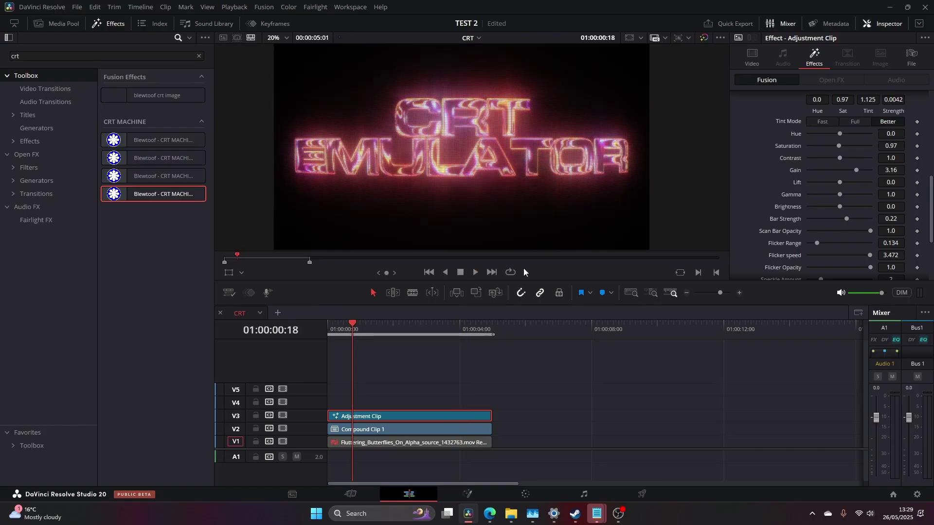
left_click_drag(845, 218, 816, 218)
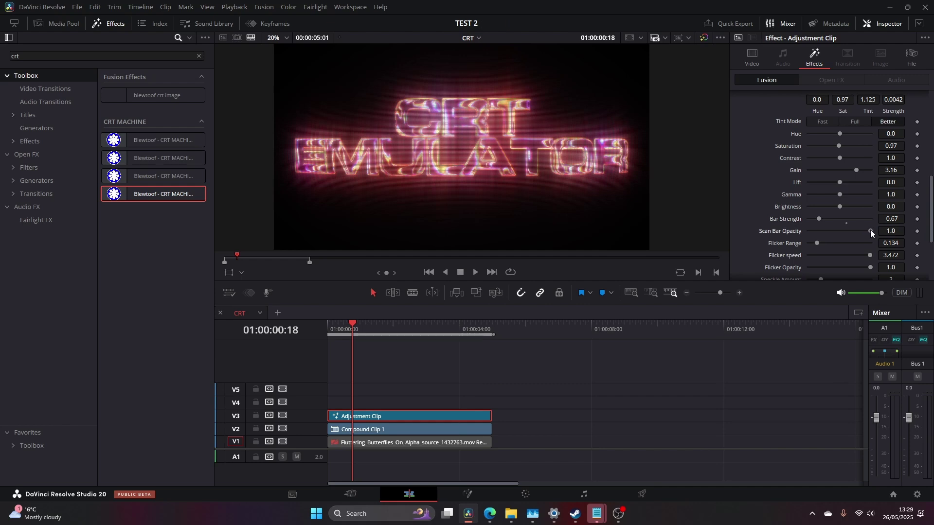
left_click_drag(871, 229, 832, 229)
key("space")
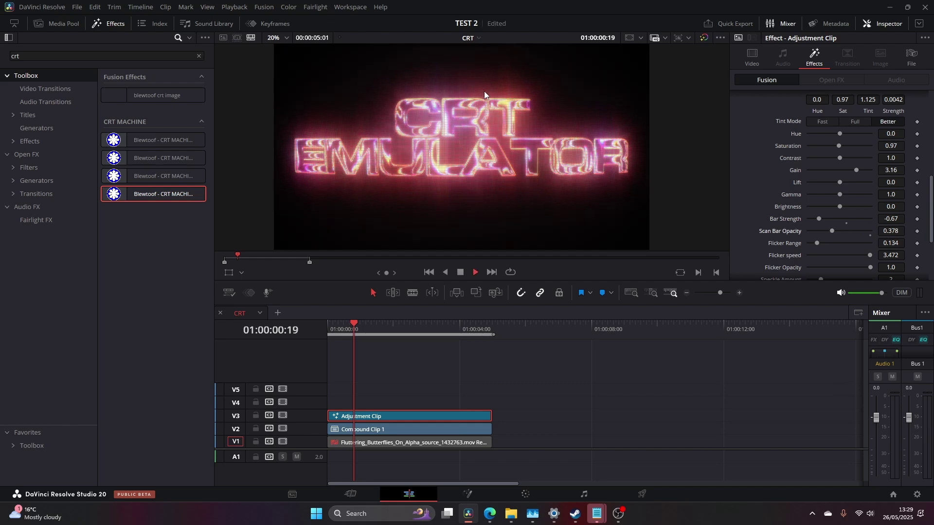
key("space")
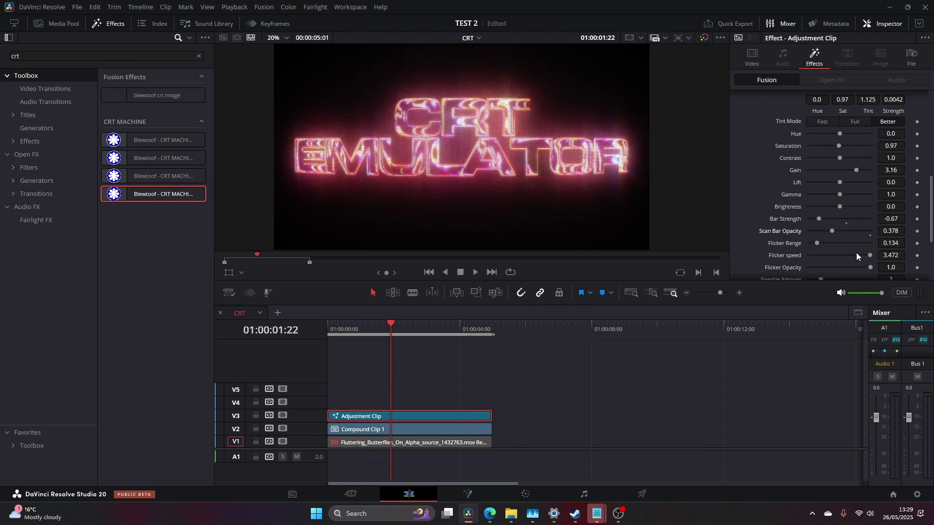
Step: Set the CRT effect's Flicker Opacity to 0.276 and play back the title to check the flicker
scroll(849, 258, "down", 2)
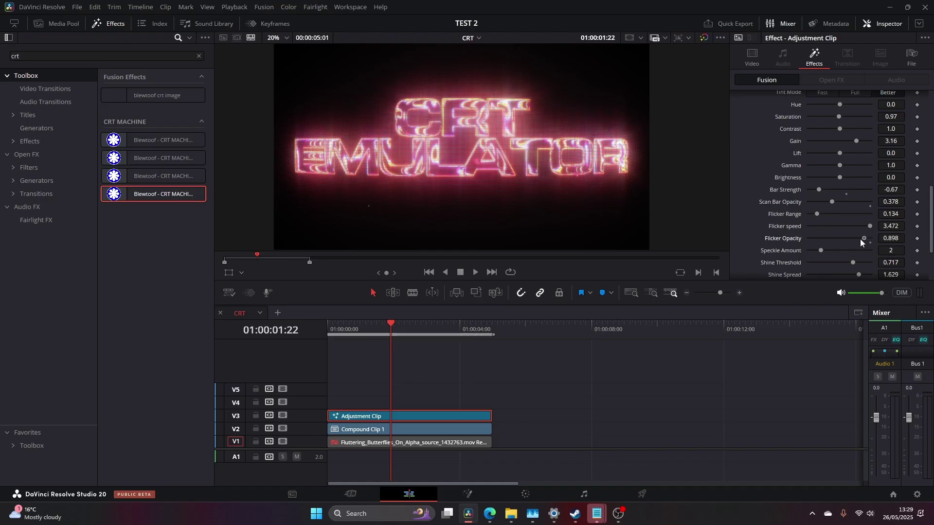
left_click_drag(860, 239, 824, 238)
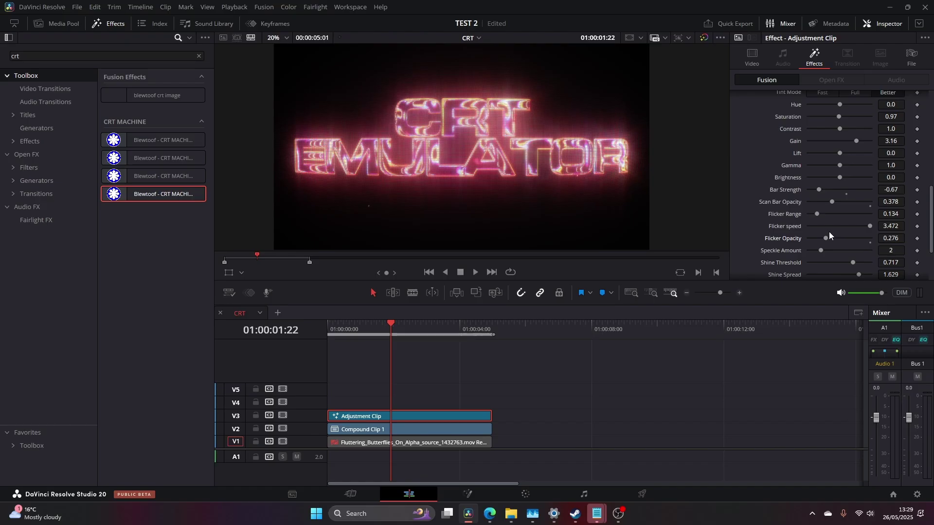
key("space")
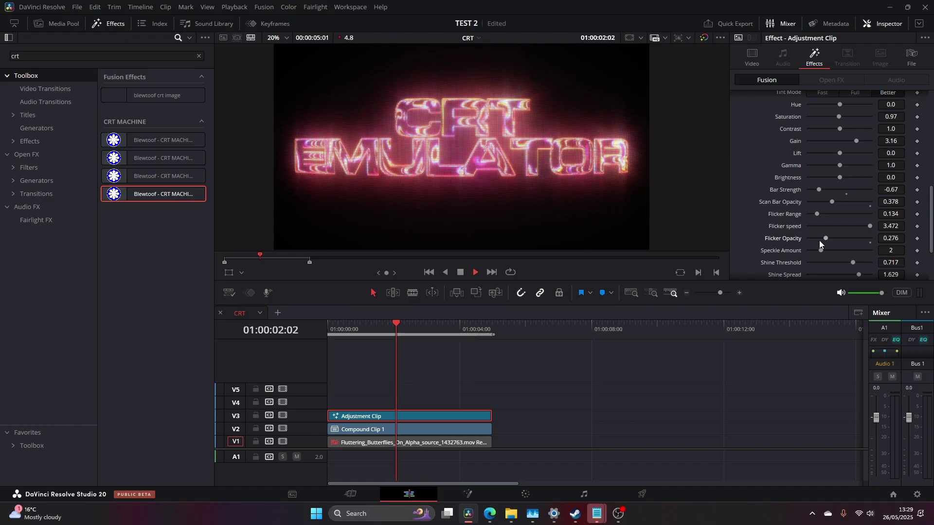
key("space")
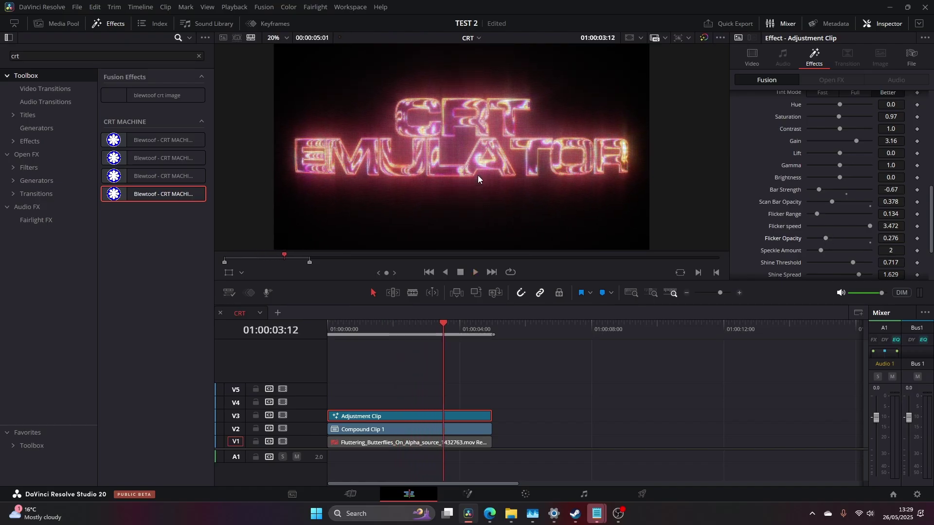
scroll(512, 156, "up", 3)
left_click_drag(512, 154, 481, 124)
key("space")
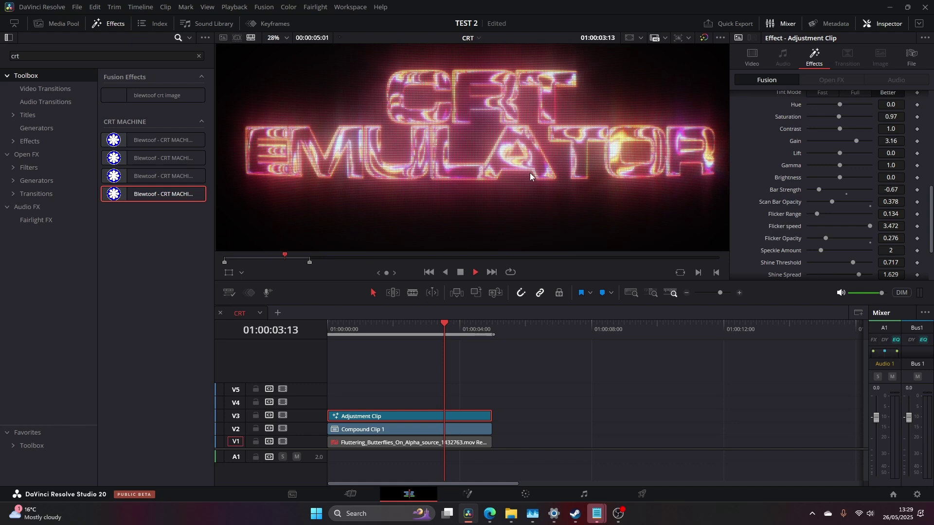
key("space")
scroll(524, 180, "down", 3)
left_click_drag(524, 180, 513, 153)
scroll(514, 152, "down", 1)
scroll(797, 220, "down", 2)
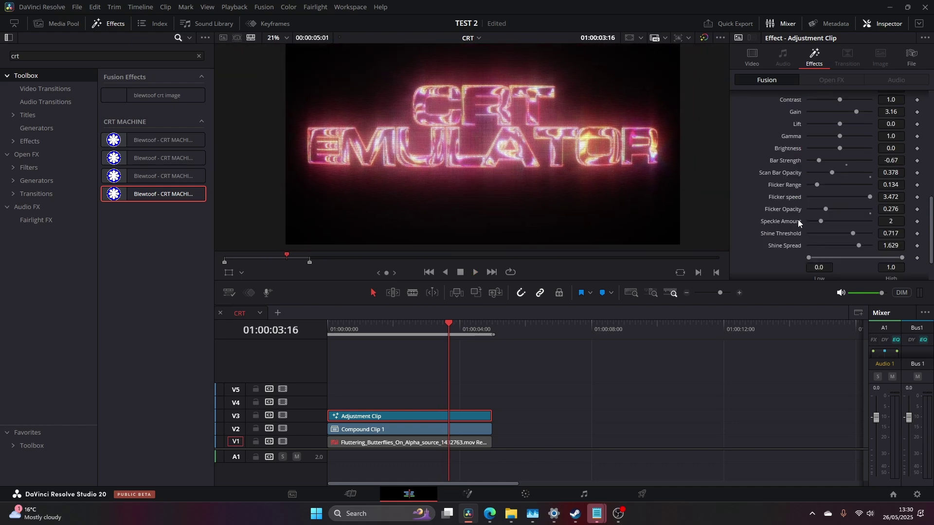
Step: Try a Speckle Amount of 4, a Shine Threshold of 0.669 and a Shine Spread of 1.244, and restore the previous values
left_click_drag(822, 222, 833, 218)
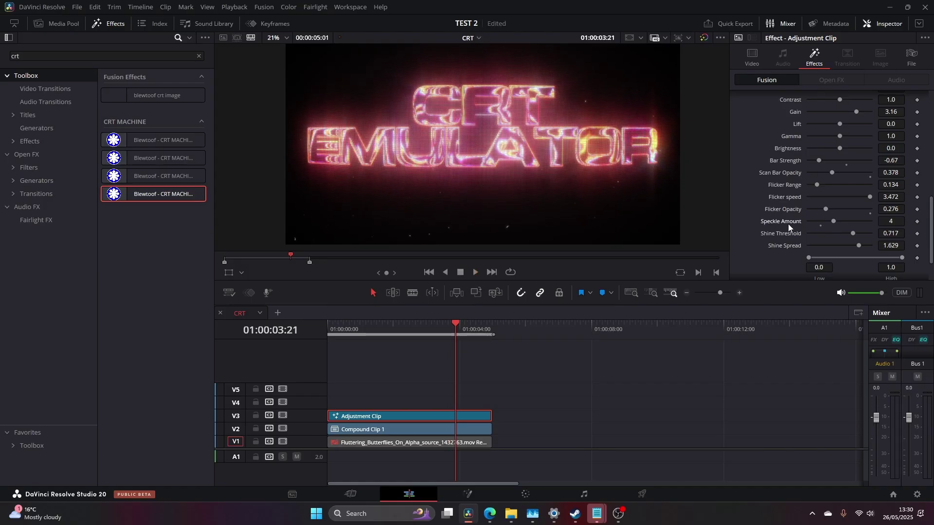
left_click(821, 225)
mouse_move(851, 234)
left_mouse_down()
mouse_move(804, 235)
mouse_move(868, 234)
mouse_move(816, 236)
mouse_move(851, 234)
mouse_move(812, 247)
mouse_move(846, 247)
left_mouse_up()
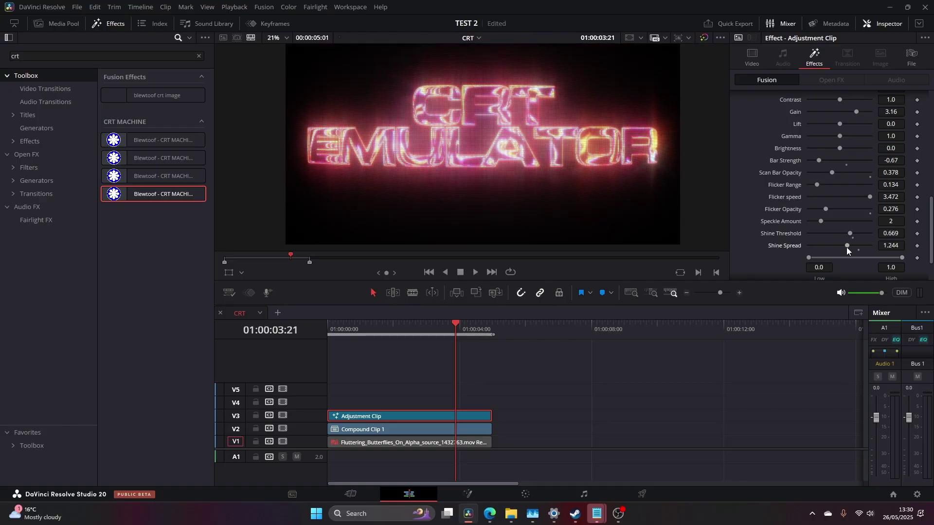
key("ctrl+z")
key("ctrl+z")
Step: Set the CRT effect's lens distortion to 0
scroll(827, 214, "down", 3)
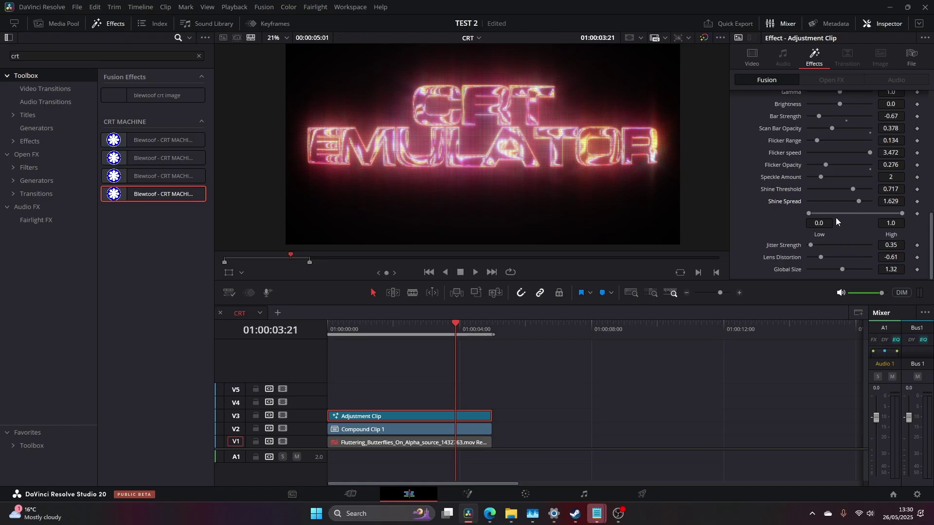
left_click(891, 260)
type("0")
key("Tab")
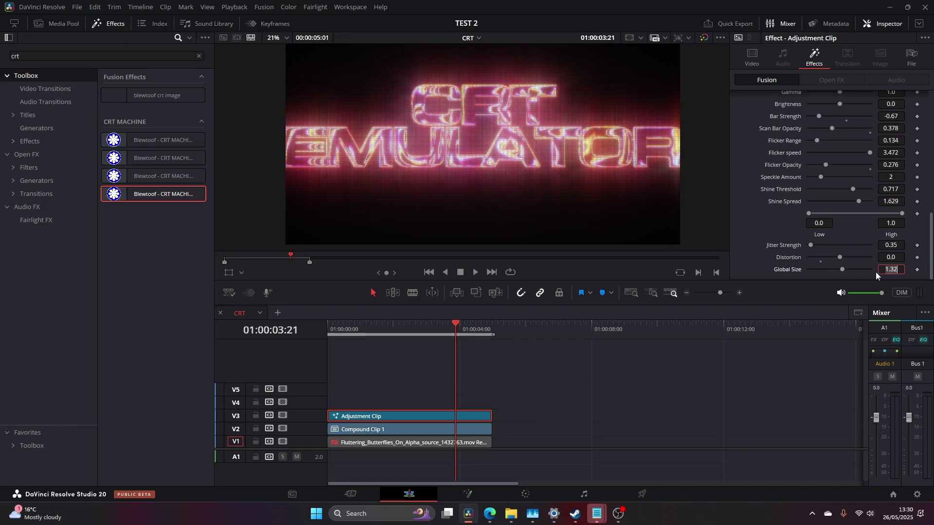
Step: Try a Global Size of 1.82 for the CRT effect and settle on a Global Size of 1
type("1.82")
key("Return")
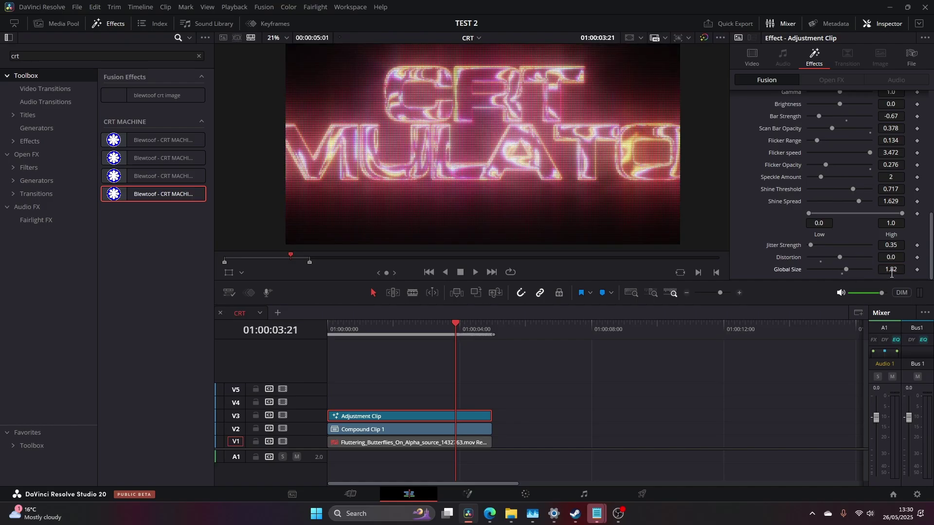
double_click(892, 273)
type("1")
key("Tab")
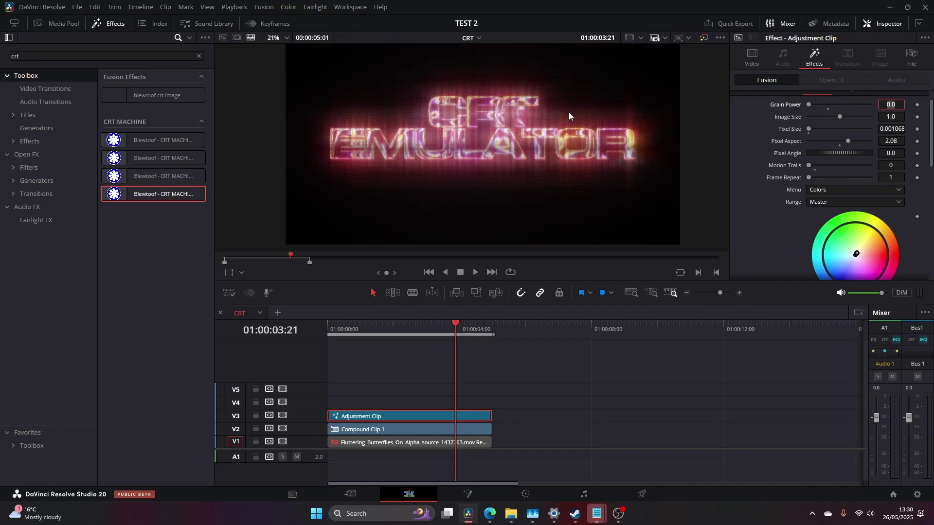
Step: Review the CRT effect's settings and examine the title's pixel texture up close
scroll(810, 198, "down", 3)
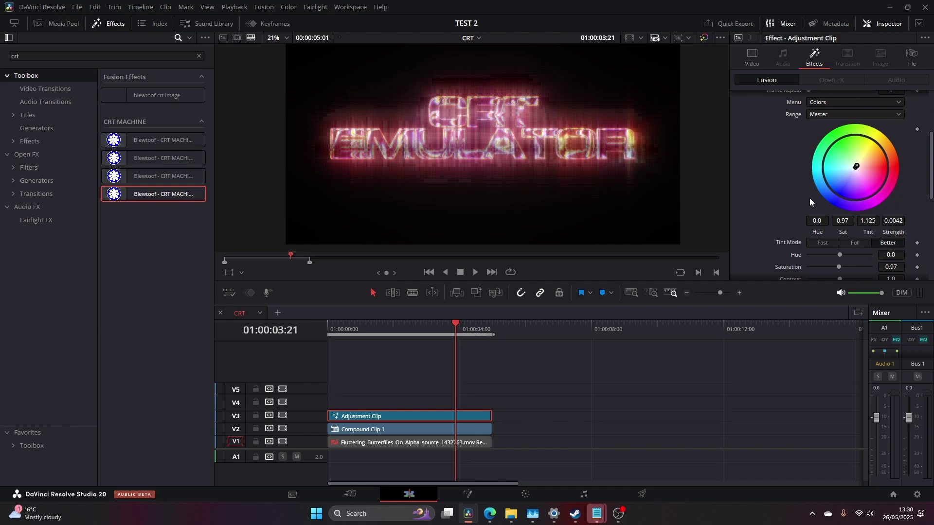
scroll(821, 232, "down", 6)
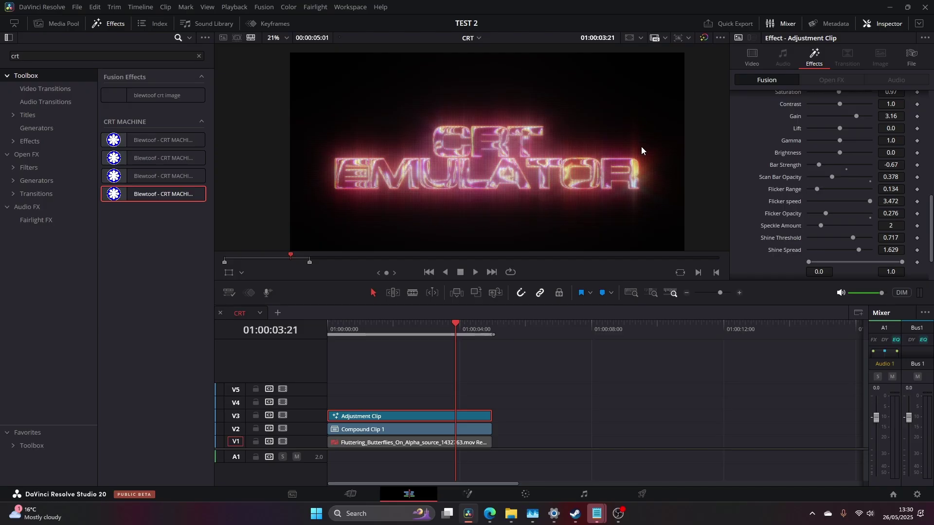
scroll(803, 244, "down", 2)
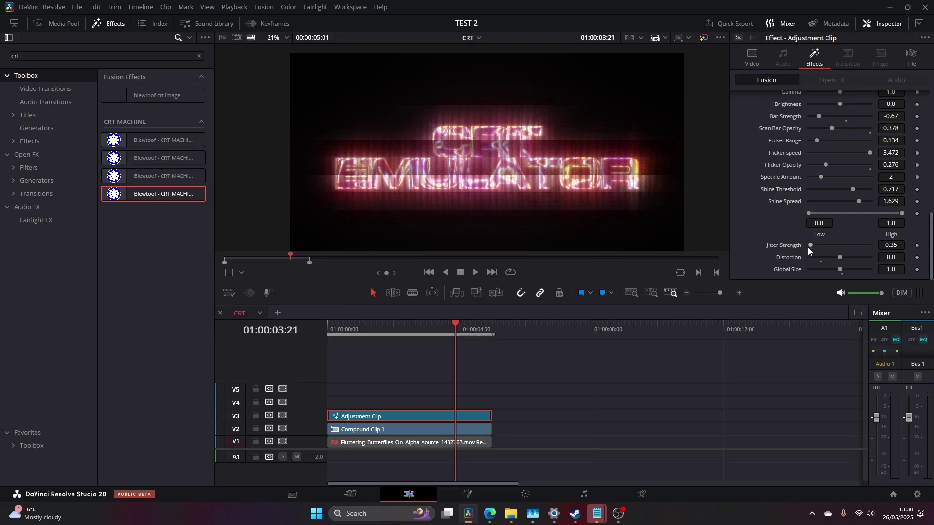
scroll(475, 133, "up", 5)
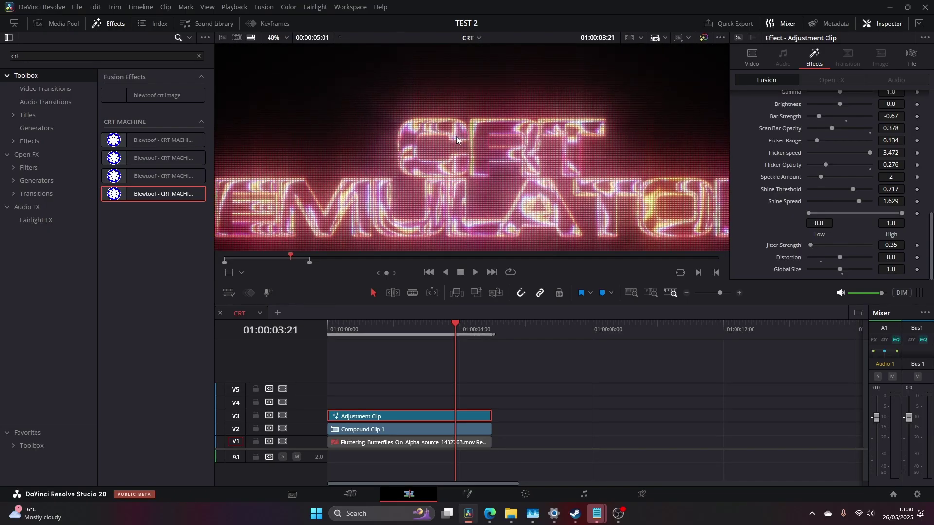
scroll(452, 122, "up", 2)
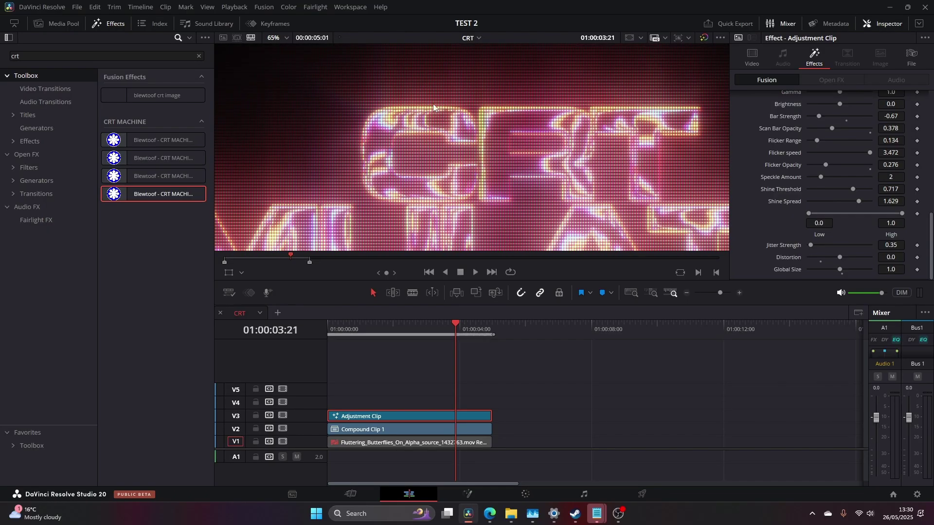
scroll(496, 135, "down", 3)
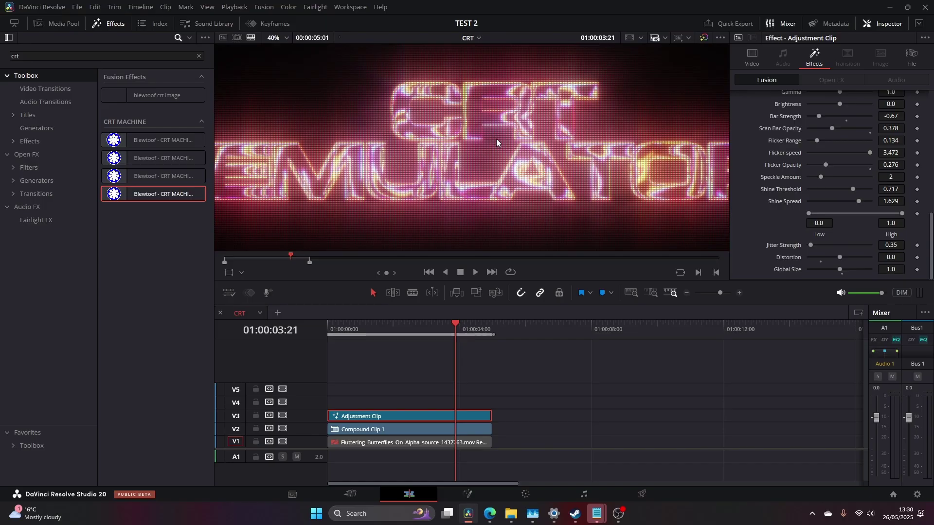
scroll(496, 139, "down", 1)
scroll(501, 156, "down", 1)
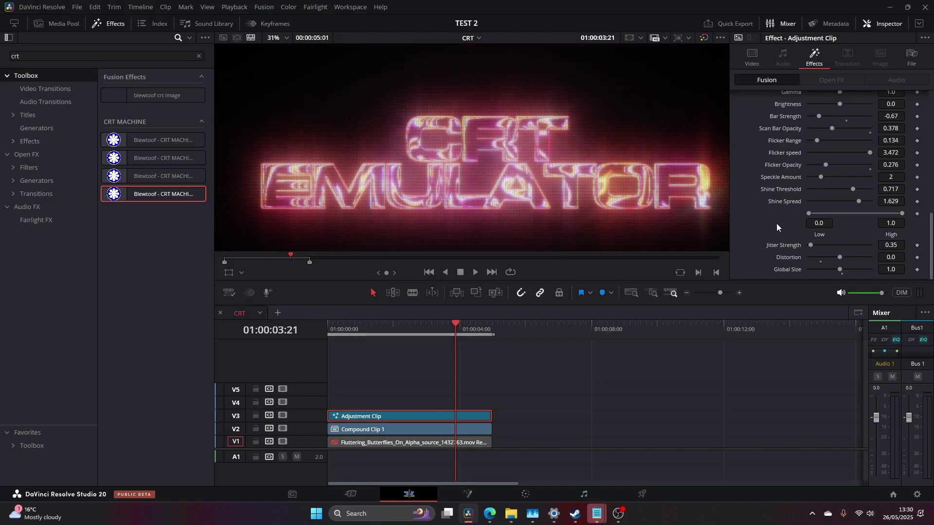
Step: Set the CRT effect's Jitter Strength to 10 and play back the title to check the jitter
left_click_drag(811, 244, 869, 246)
key("space")
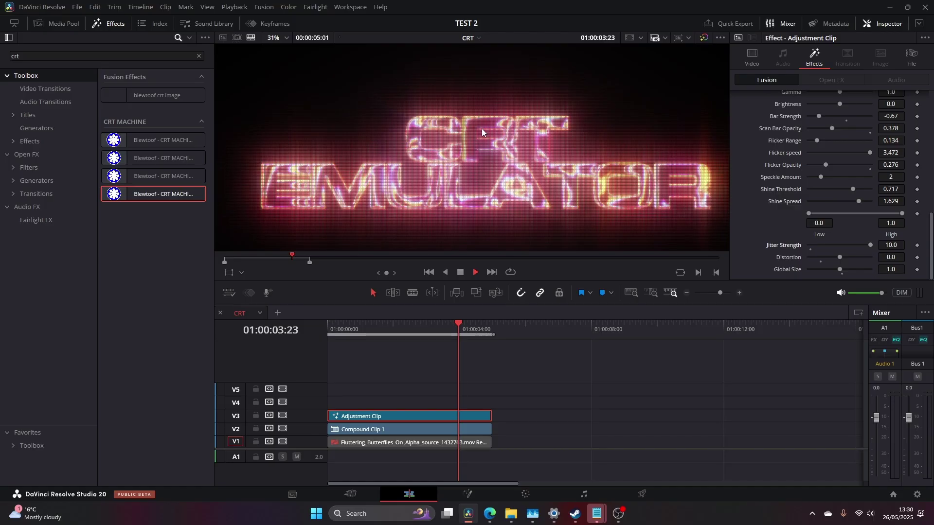
scroll(482, 120, "up", 2)
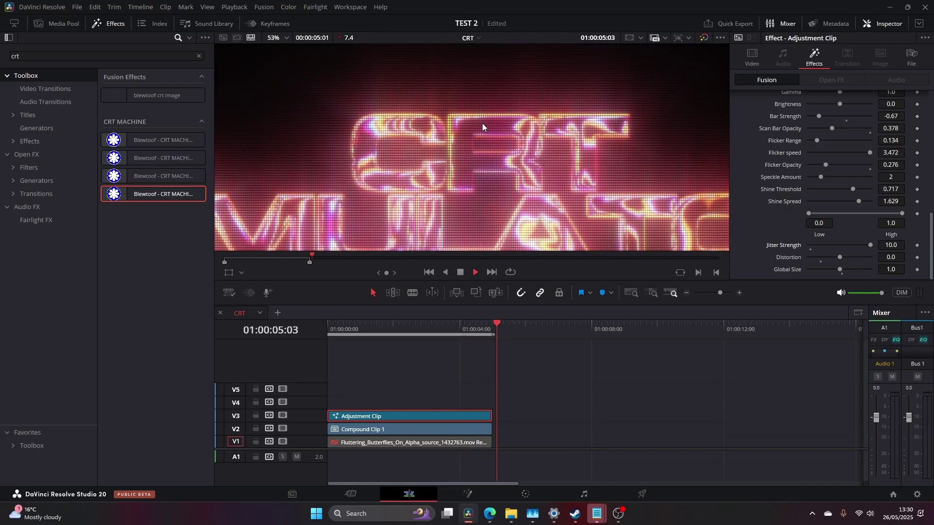
scroll(483, 185, "up", 1)
left_click_drag(412, 327, 359, 326)
scroll(512, 194, "down", 2)
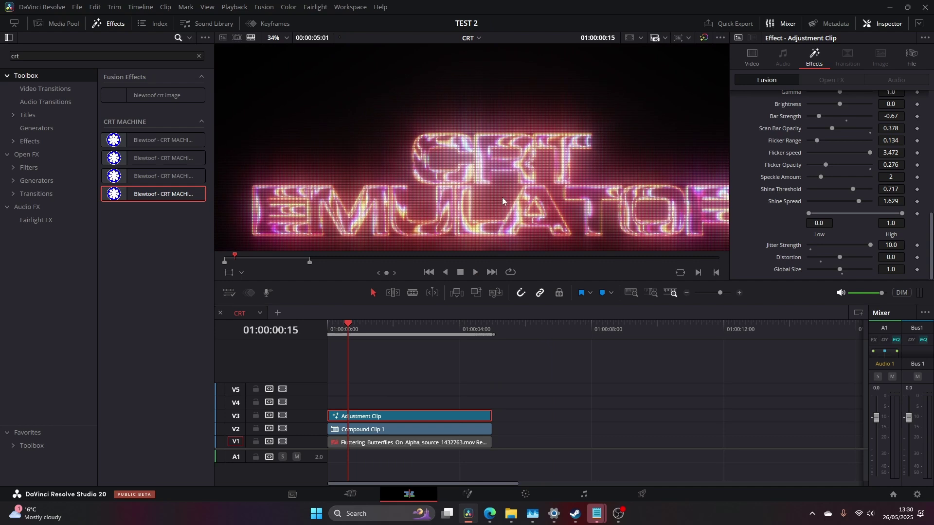
scroll(502, 197, "down", 1)
Step: Try a Gain of 1.63 on the CRT effect to darken the title
scroll(837, 245, "up", 5)
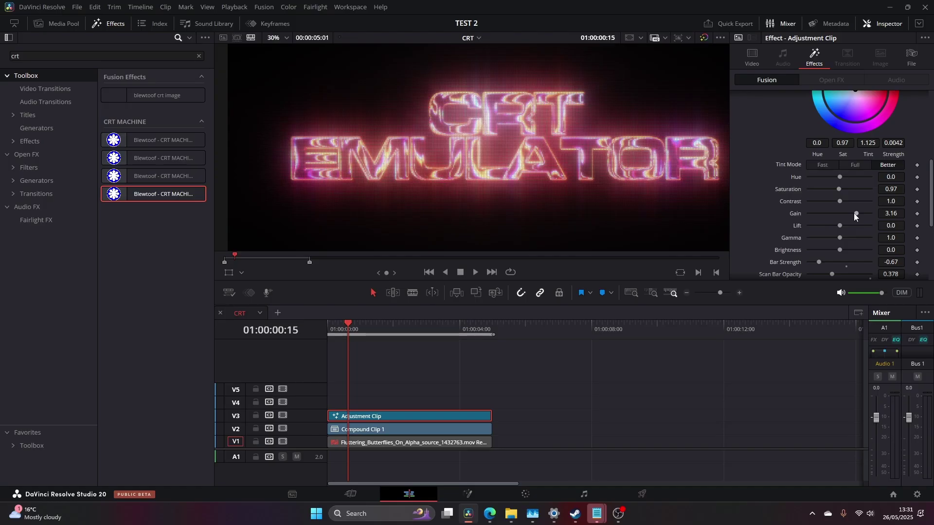
left_click_drag(854, 212, 843, 213)
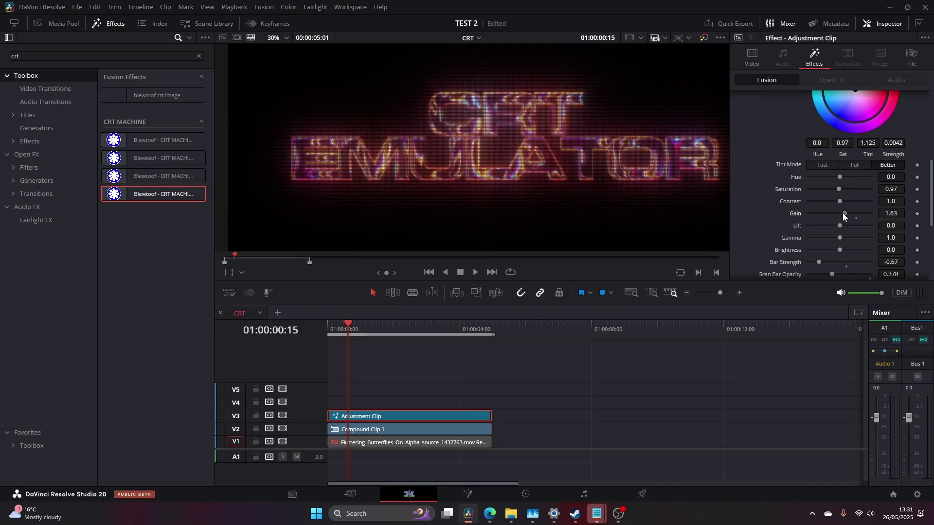
left_click_drag(578, 178, 548, 189)
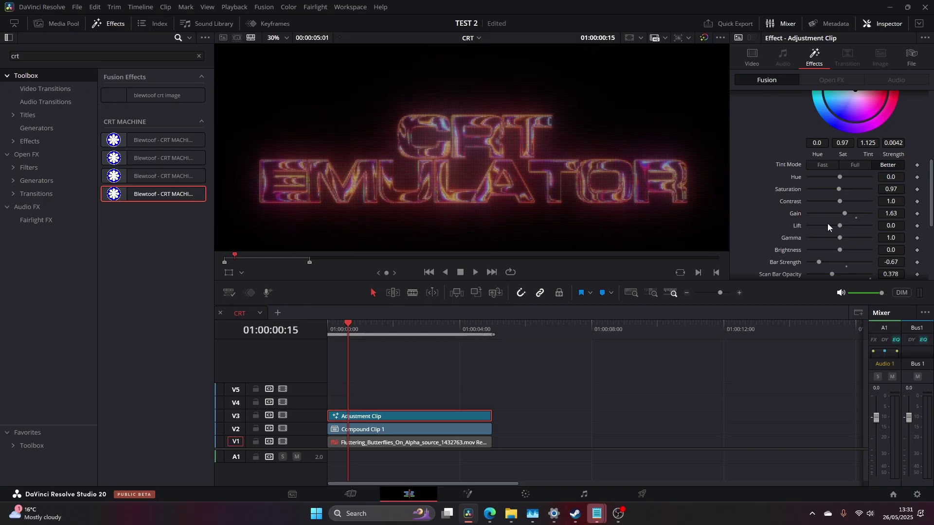
Step: Try a cyan tint on the Master color wheel, then bring it back near neutral with a Strength of 0.0121
scroll(807, 228, "up", 3)
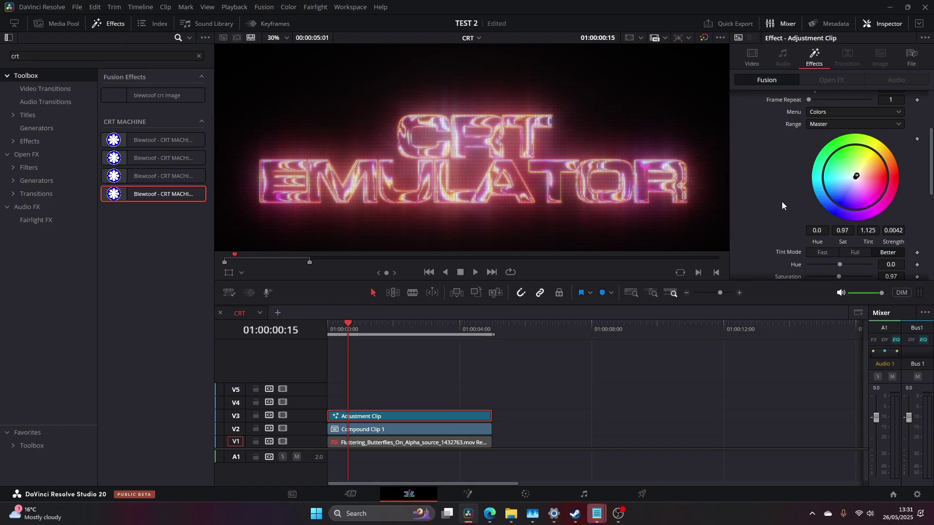
left_click(857, 176)
left_click_drag(855, 176, 840, 179)
scroll(587, 163, "down", 3)
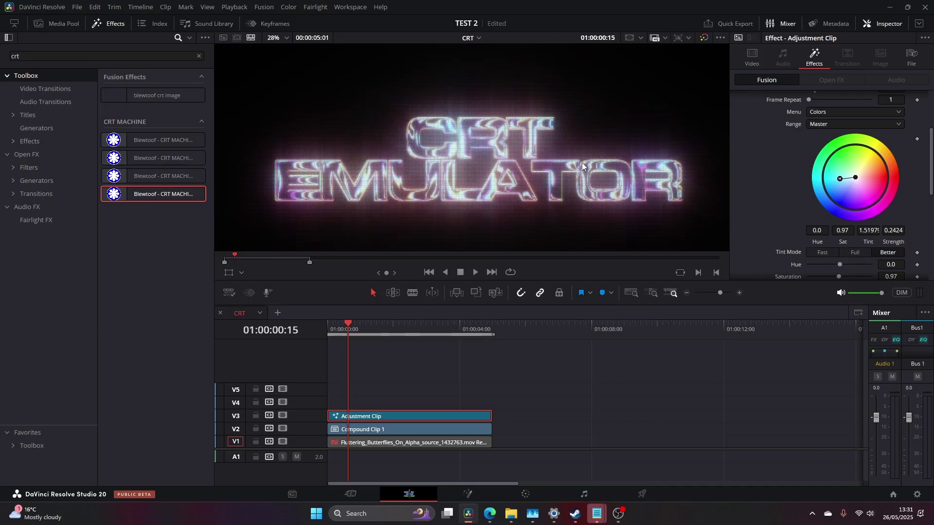
mouse_move(839, 180)
left_mouse_down()
mouse_move(869, 192)
mouse_move(847, 162)
mouse_move(857, 180)
left_mouse_up()
Step: Try a Saturation of 1.59 on the CRT effect and undo it
scroll(840, 251, "down", 3)
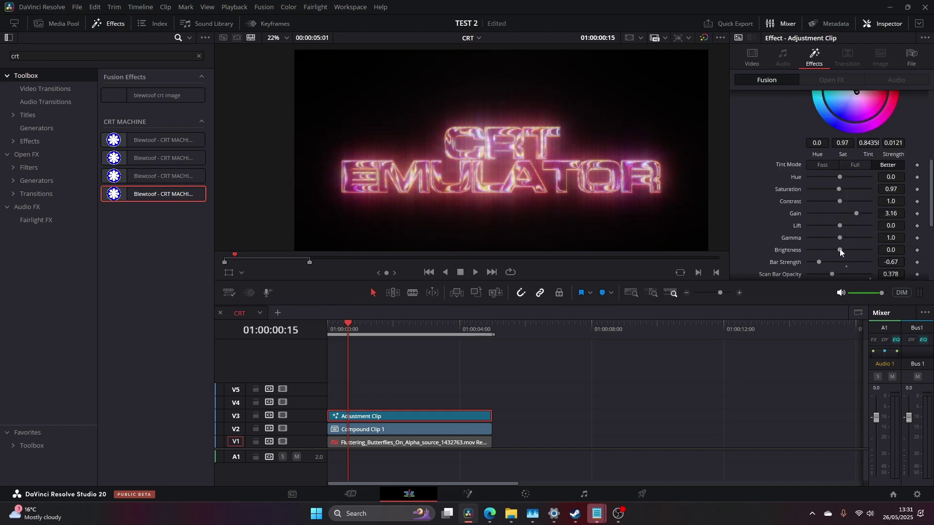
left_click_drag(844, 191, 860, 191)
scroll(545, 175, "down", 1)
scroll(545, 175, "up", 5)
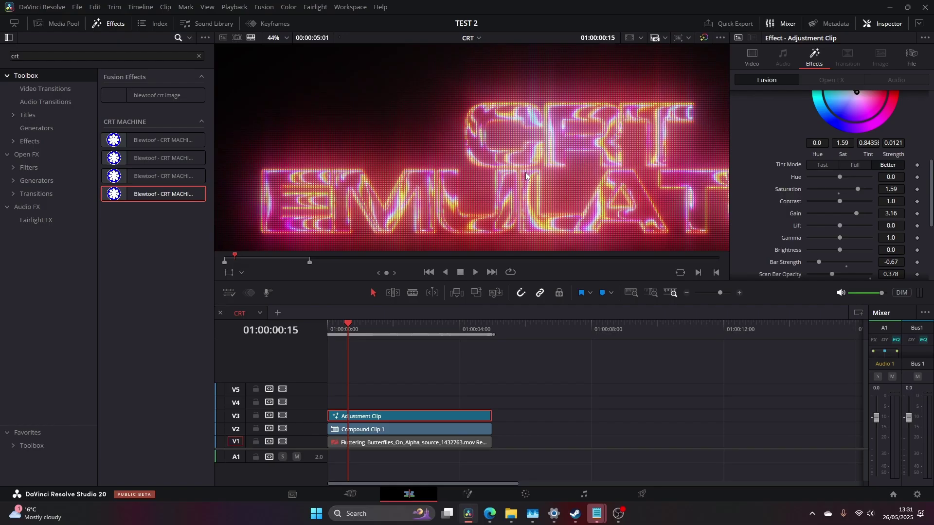
key("ctrl+z")
Step: Set the CRT effect's Contrast to 1.35 and save the project
left_click_drag(842, 200, 848, 199)
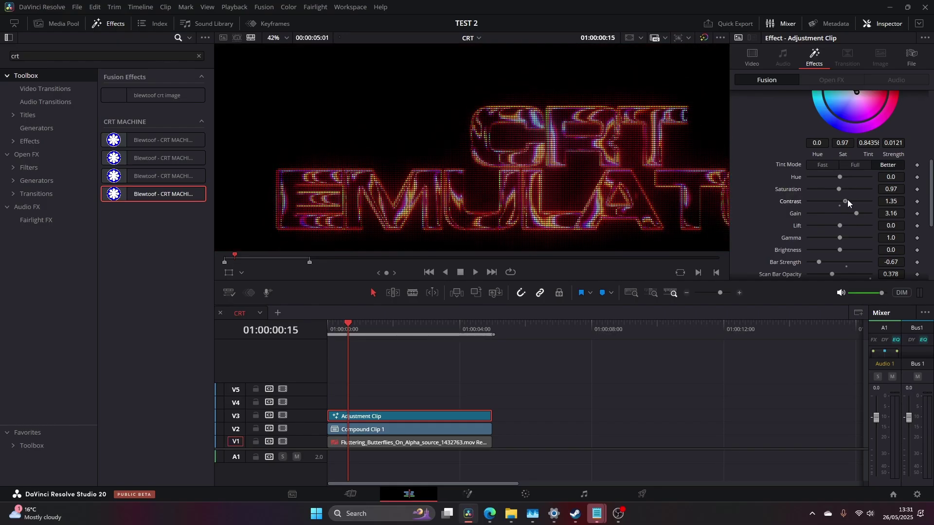
scroll(540, 130, "down", 3)
key("ctrl+s")
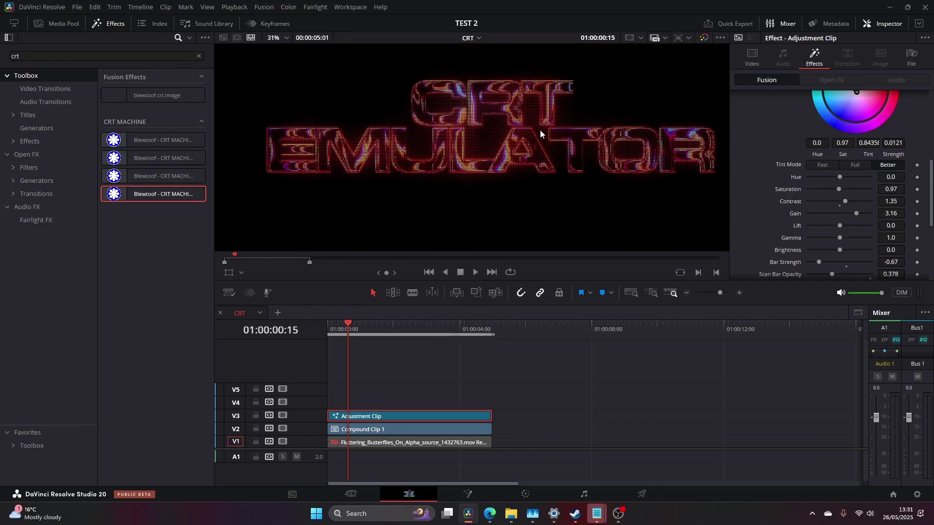
scroll(531, 153, "up", 4)
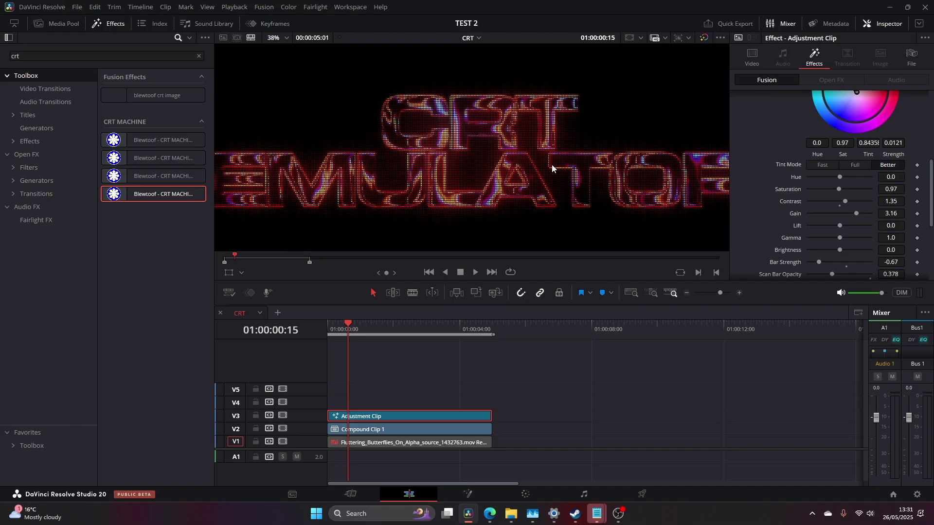
scroll(539, 158, "up", 3)
scroll(492, 148, "down", 2)
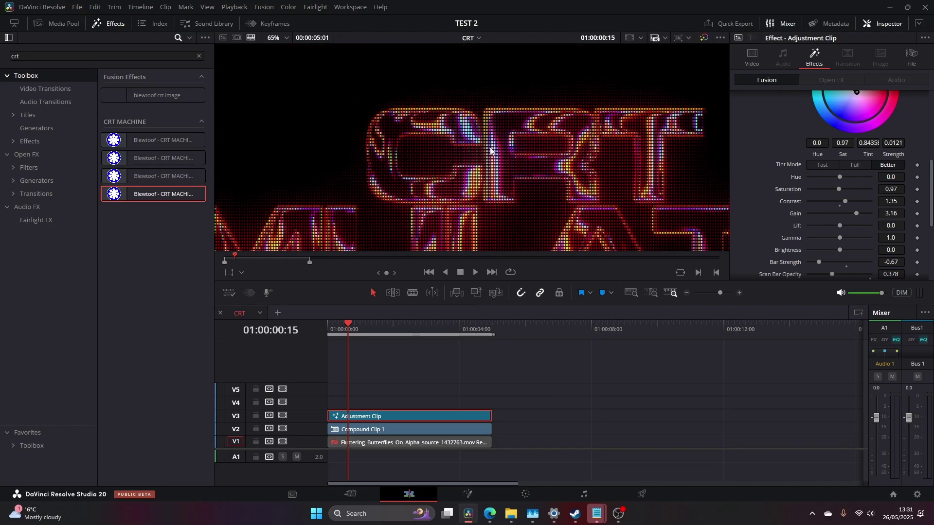
scroll(532, 180, "up", 1)
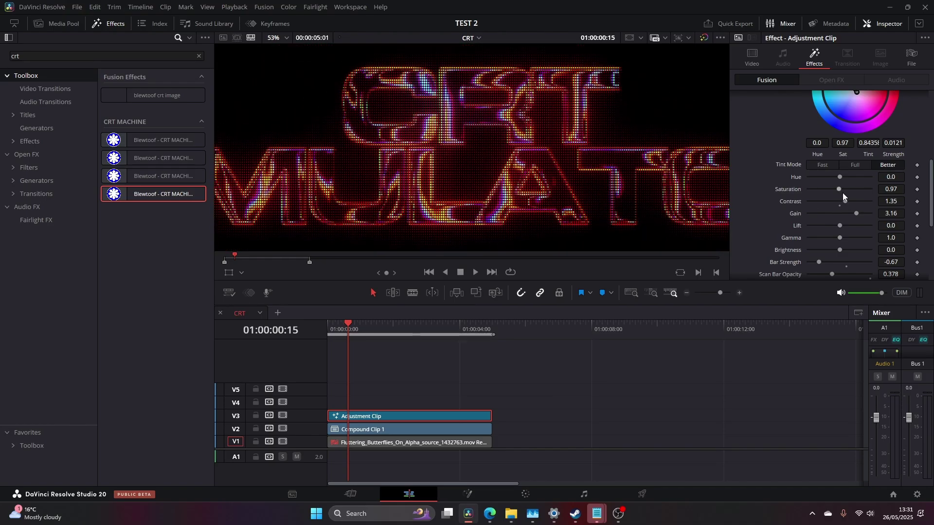
scroll(557, 180, "up", 2)
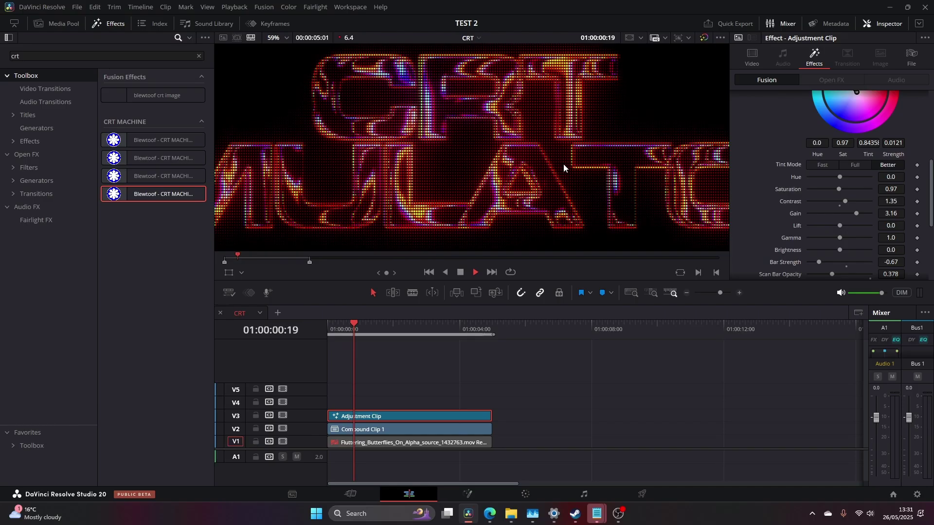
Step: Stop playback and examine the CRT pixel pattern up close on the letters of the title
key("space")
left_click_drag(550, 180, 592, 185)
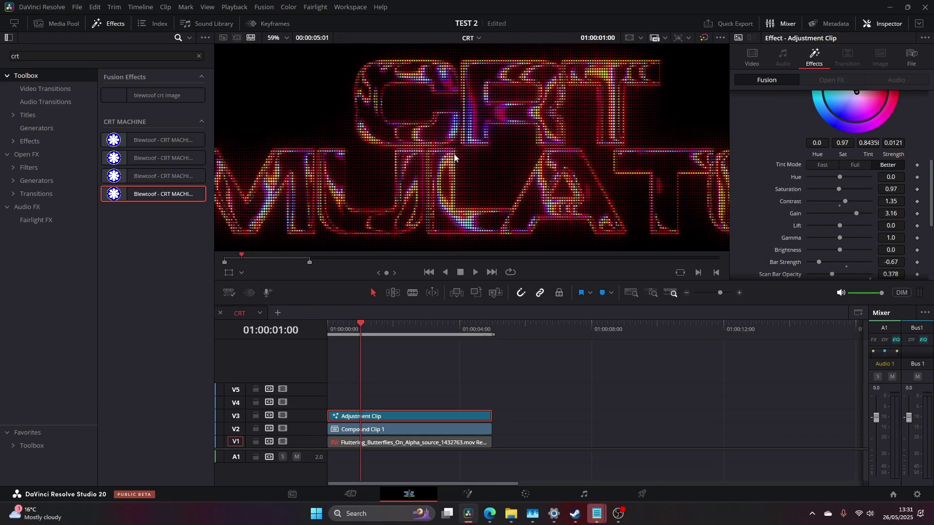
left_click_drag(307, 181, 539, 159)
scroll(518, 170, "up", 1)
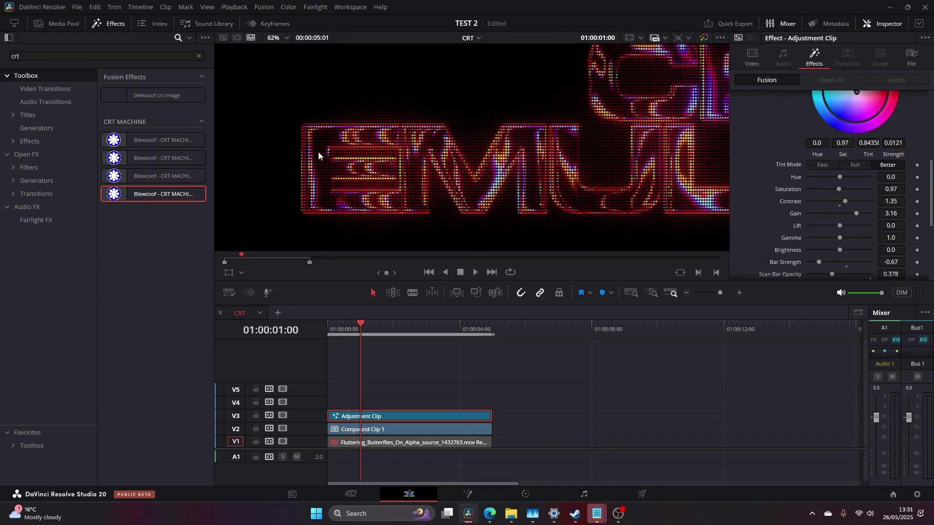
scroll(313, 165, "down", 4)
scroll(318, 165, "up", 8)
left_click_drag(319, 166, 438, 109)
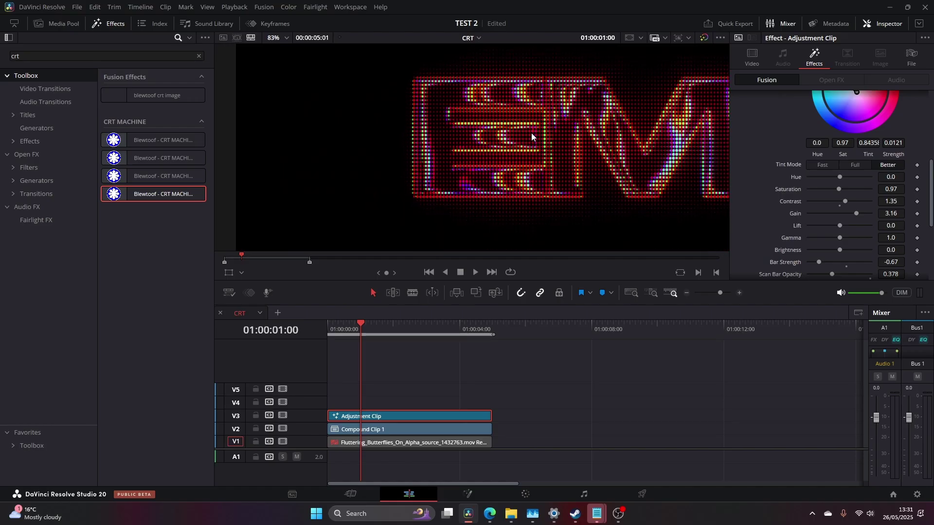
scroll(487, 139, "down", 4)
scroll(549, 164, "left", 4)
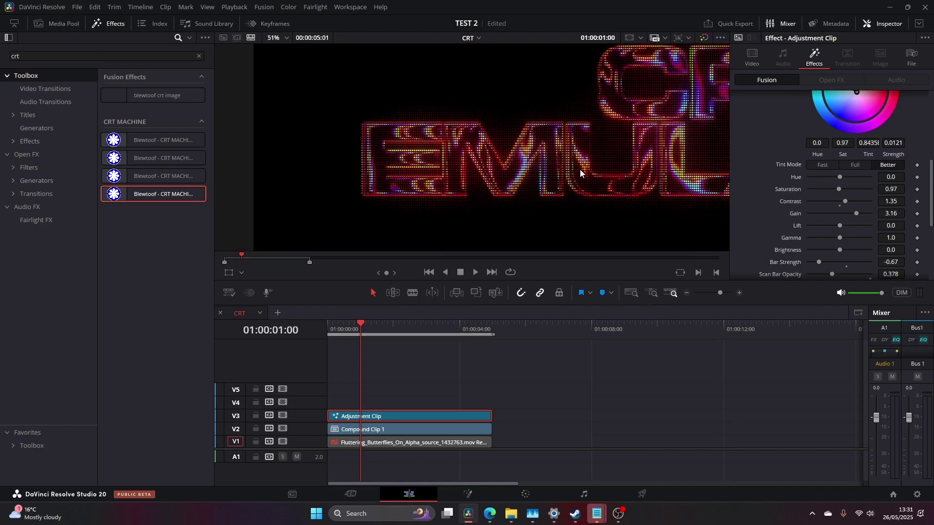
scroll(580, 169, "down", 3)
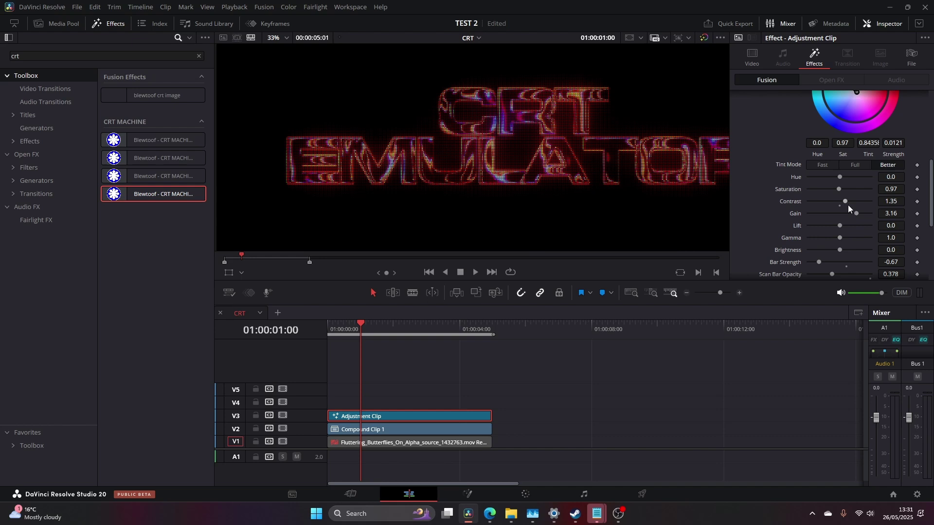
Step: Reset the CRT effect's Contrast to 1.0 and view the whole title
left_click_drag(846, 200, 843, 200)
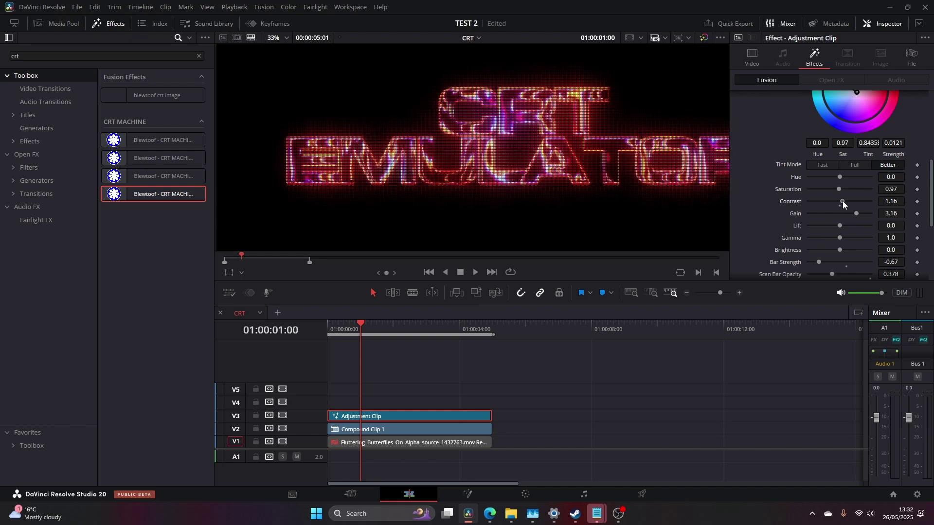
double_click(839, 207)
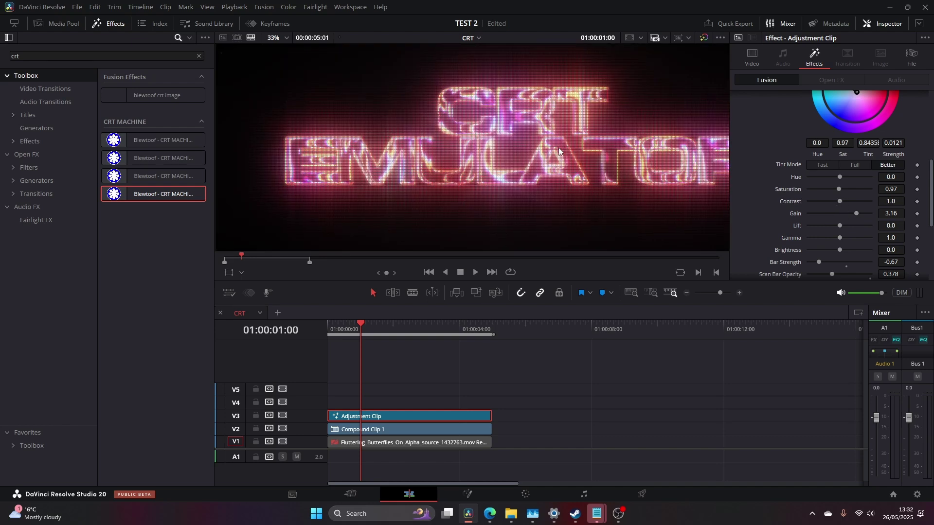
scroll(532, 141, "right", 2)
scroll(532, 141, "down", 1)
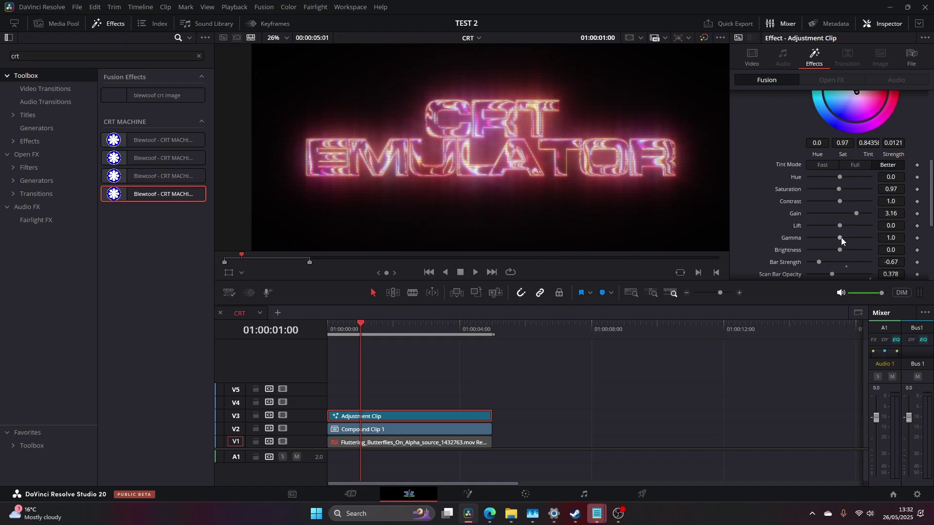
Step: Try a Gamma of 0.5 on the CRT effect, inspect the title's pixels, and return Gamma to 1.0
scroll(841, 238, "down", 1)
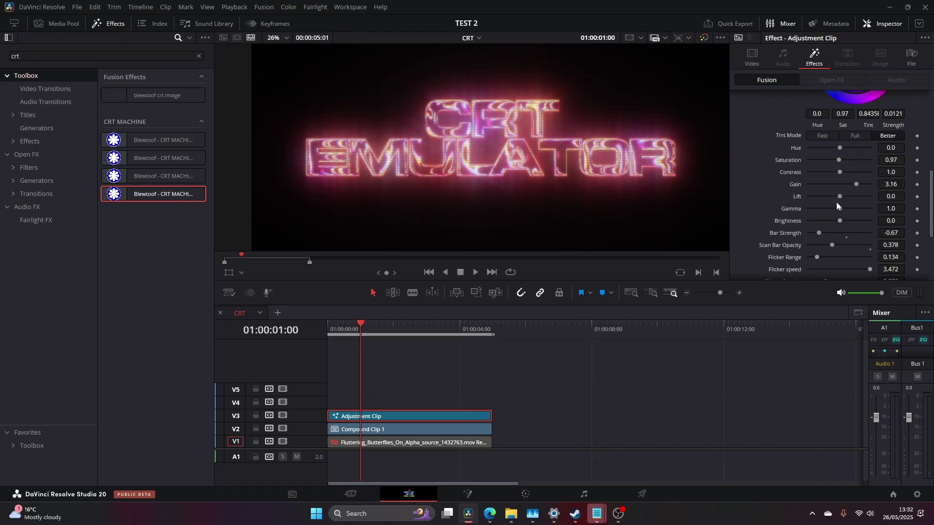
left_click_drag(840, 220, 820, 211)
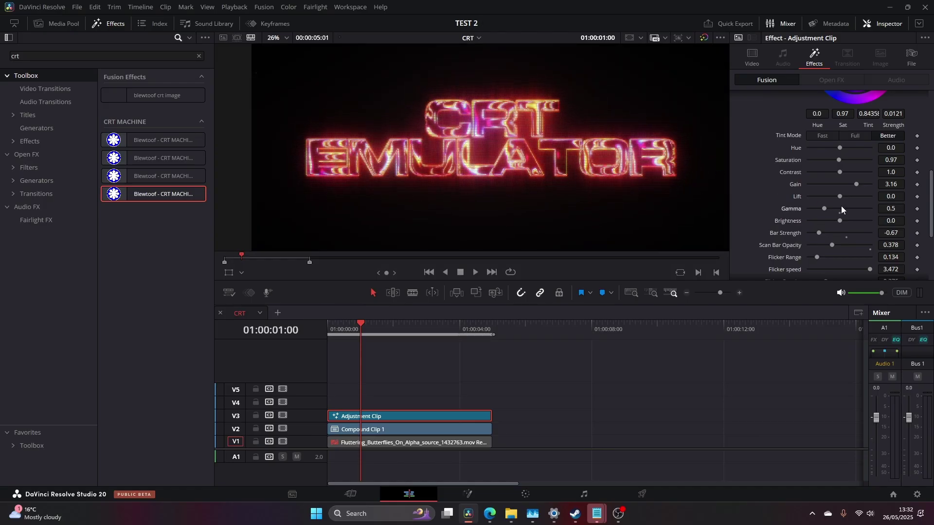
scroll(513, 142, "up", 2)
scroll(513, 141, "up", 2)
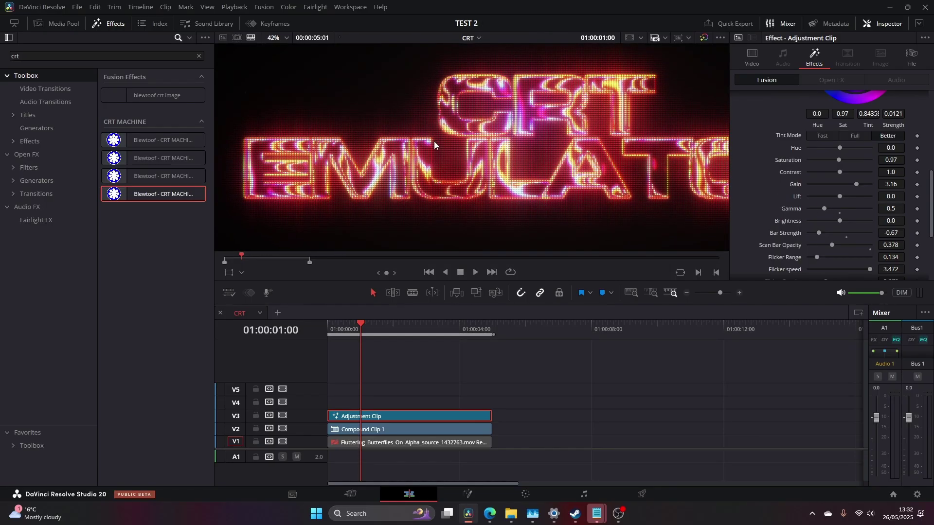
left_click_drag(442, 142, 570, 156)
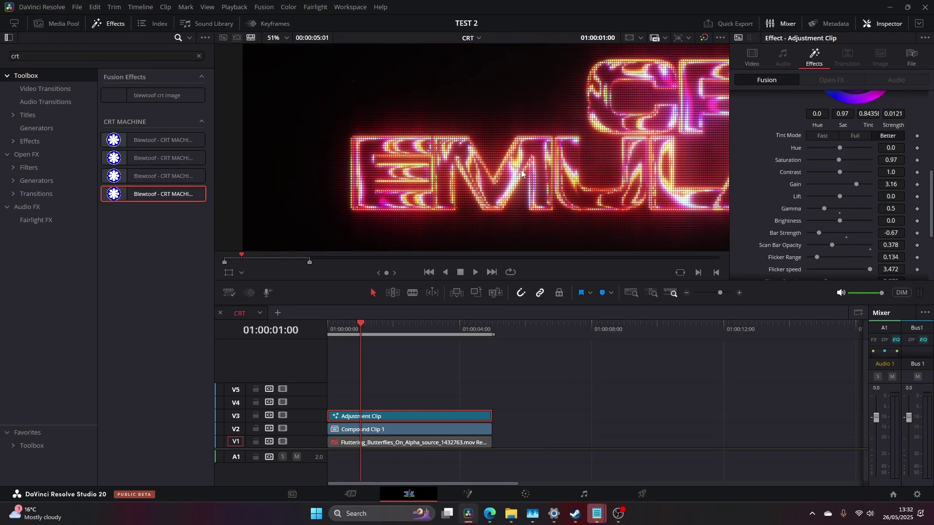
scroll(597, 137, "down", 1)
scroll(597, 137, "down", 1)
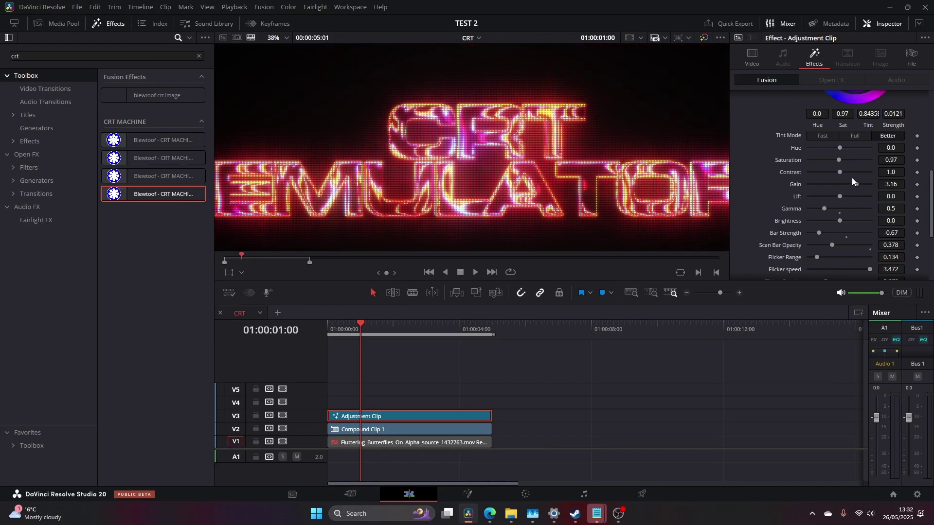
left_click_drag(825, 209, 840, 214)
scroll(711, 155, "down", 2)
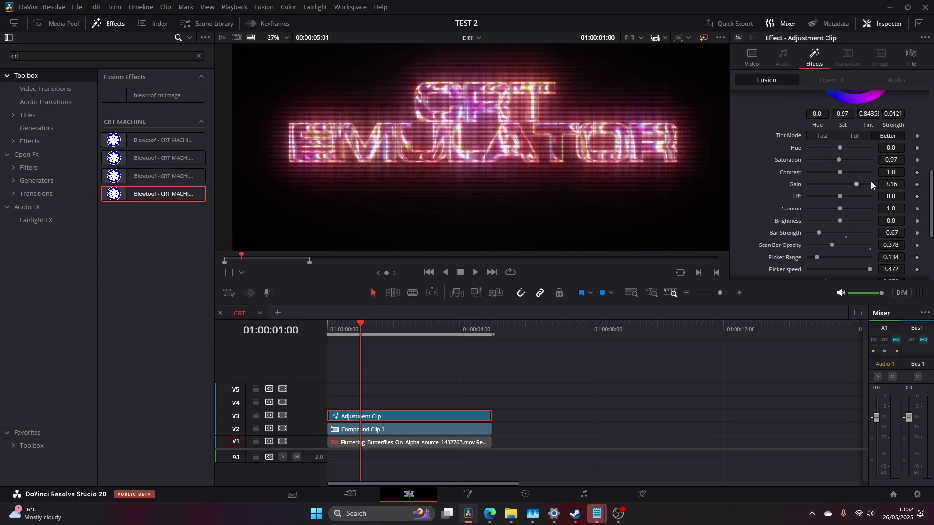
Step: Set the CRT effect's Hue to 0.03 and save the project
left_click_drag(557, 114, 551, 146)
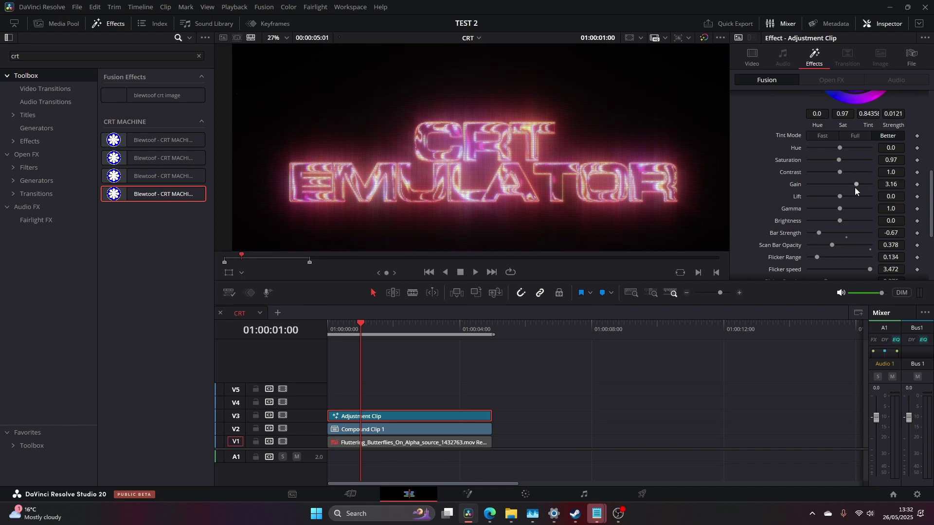
scroll(837, 173, "up", 3)
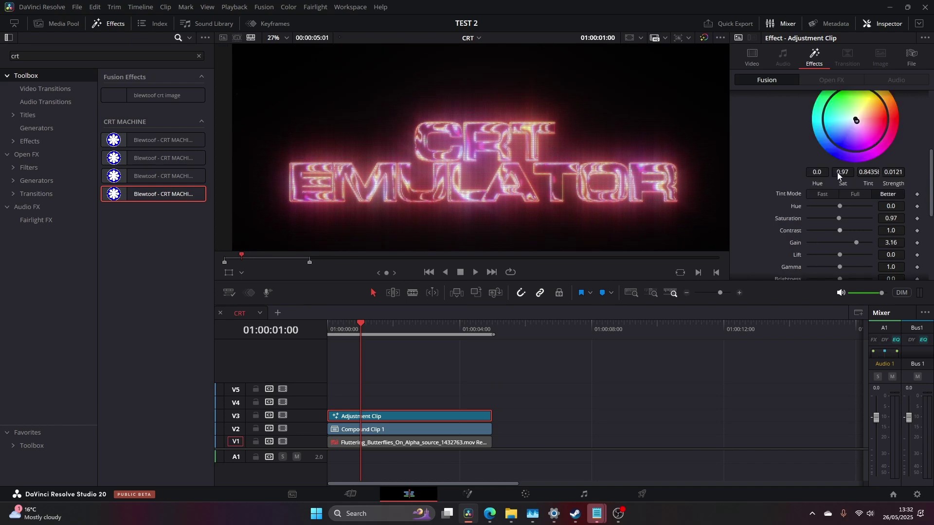
mouse_move(840, 235)
left_mouse_down()
mouse_move(851, 233)
mouse_move(822, 235)
mouse_move(842, 232)
left_mouse_up()
scroll(790, 181, "up", 4)
scroll(778, 185, "up", 1)
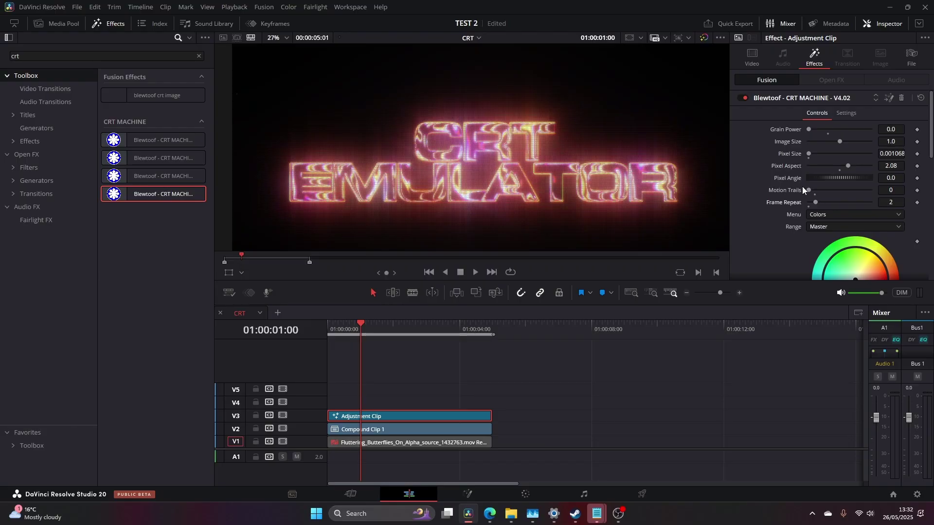
key("ctrl+s")
Step: Set the CRT effect's Frame Repeat to 1, save the project, and try a higher repeat before returning to 1
left_click_drag(816, 202, 810, 202)
left_click(343, 325)
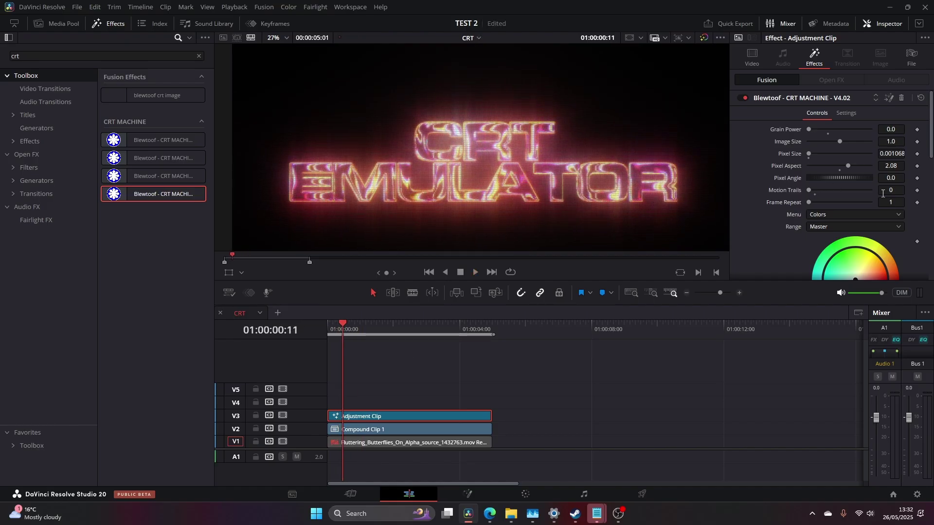
key("ctrl+s")
left_click_drag(851, 202, 800, 200)
scroll(509, 164, "up", 4)
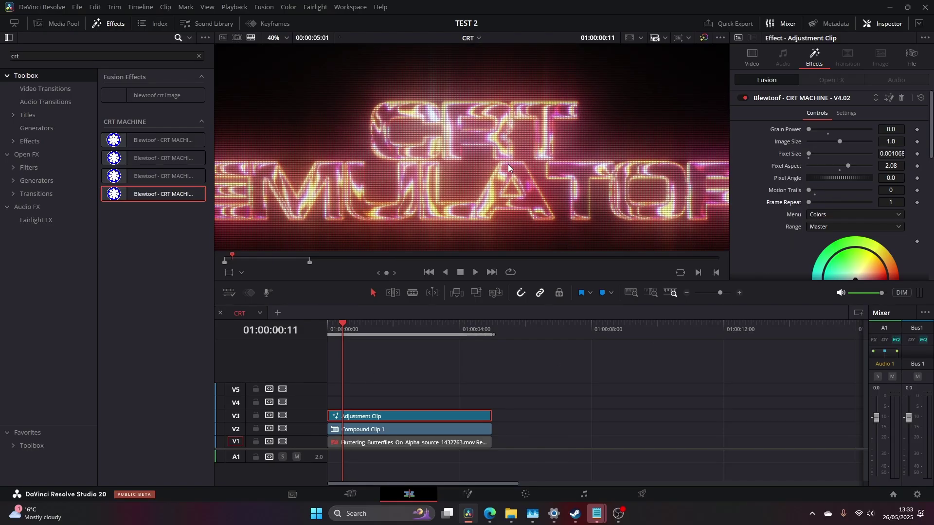
Step: Enable the fluttering butterflies clip on V1, disable the adjustment clip and Compound Clip 1, and preview the butterflies alone
scroll(816, 184, "down", 1)
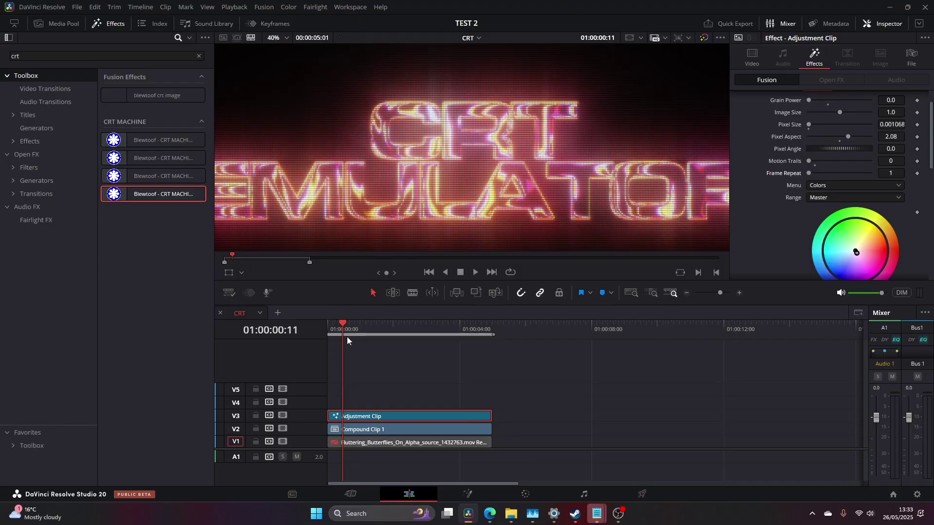
left_click(451, 444)
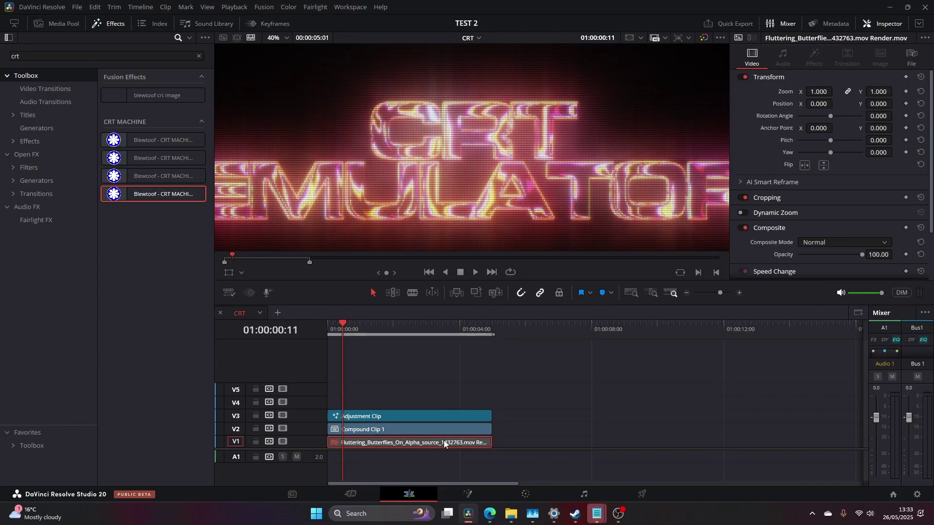
left_click_drag(444, 409, 419, 436)
key("d")
left_click(420, 443)
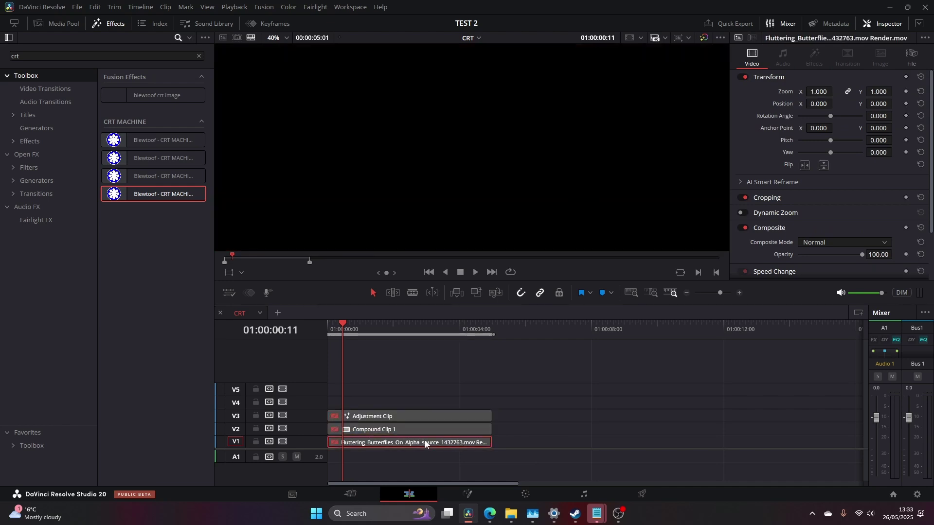
scroll(536, 147, "down", 3)
key("space")
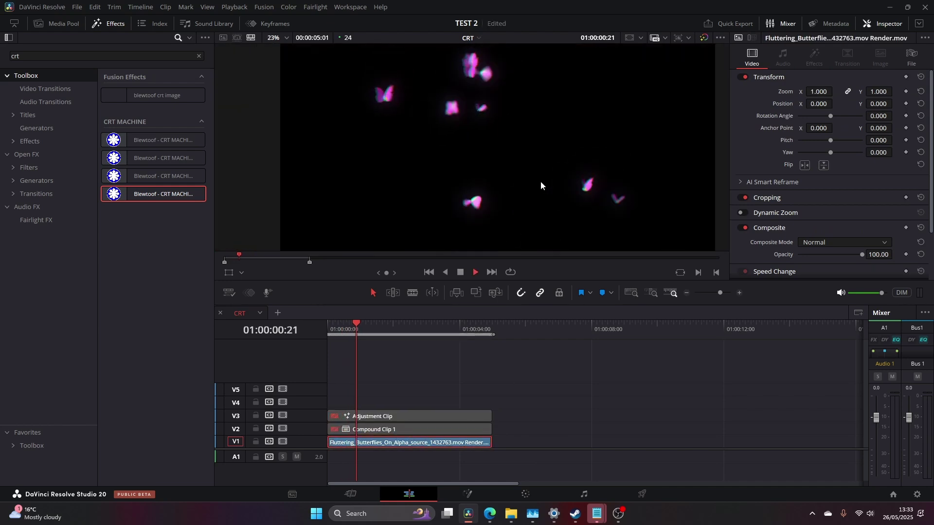
key("space")
Step: Re-enable Compound Clip 1 and the adjustment clip, and compare the picture with the CRT MACHINE effect toggled
left_click(397, 425)
key("d")
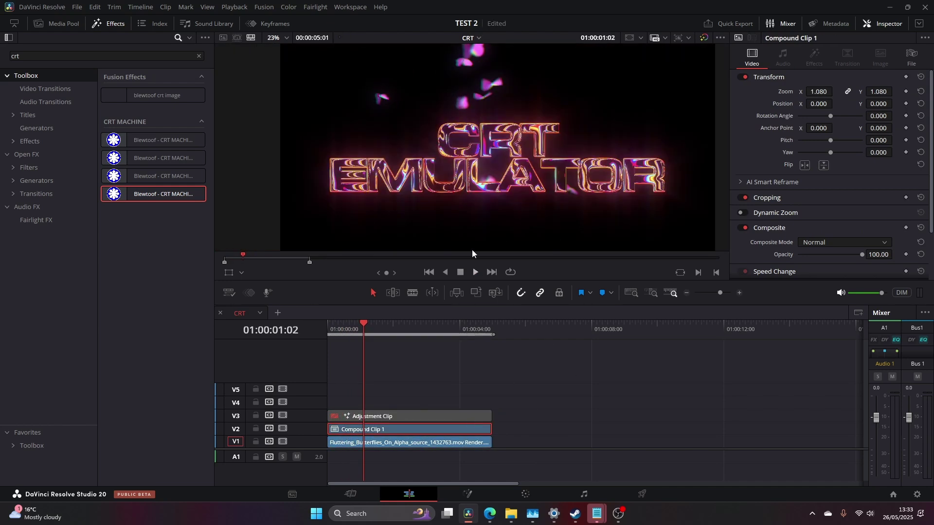
left_click(487, 417)
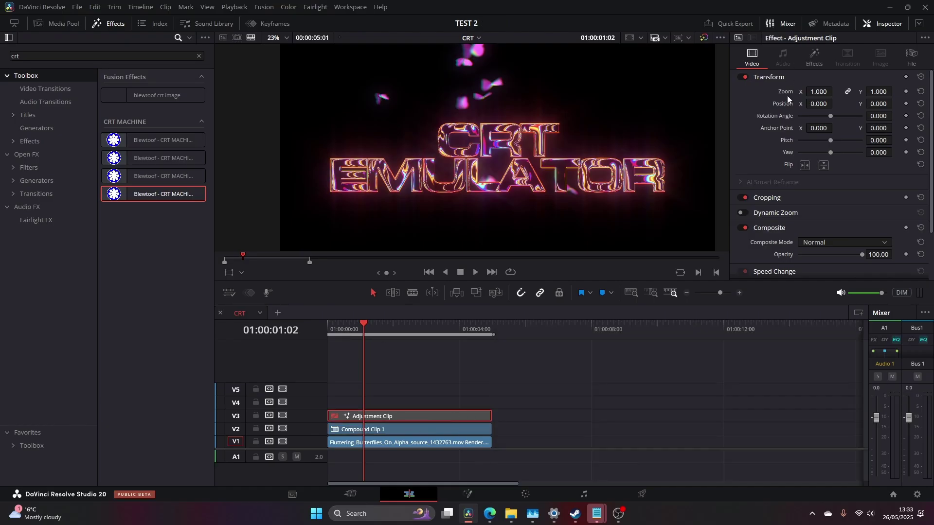
left_click(814, 63)
key("d")
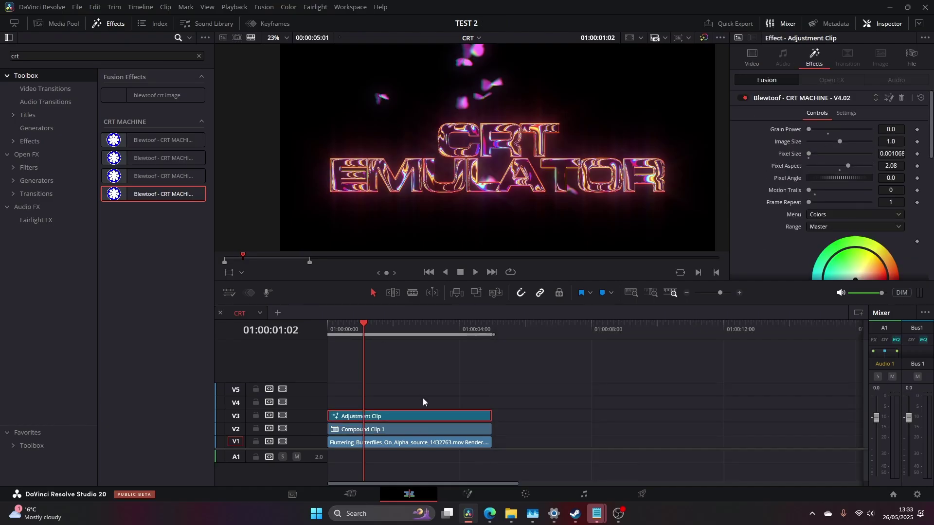
left_click(744, 98)
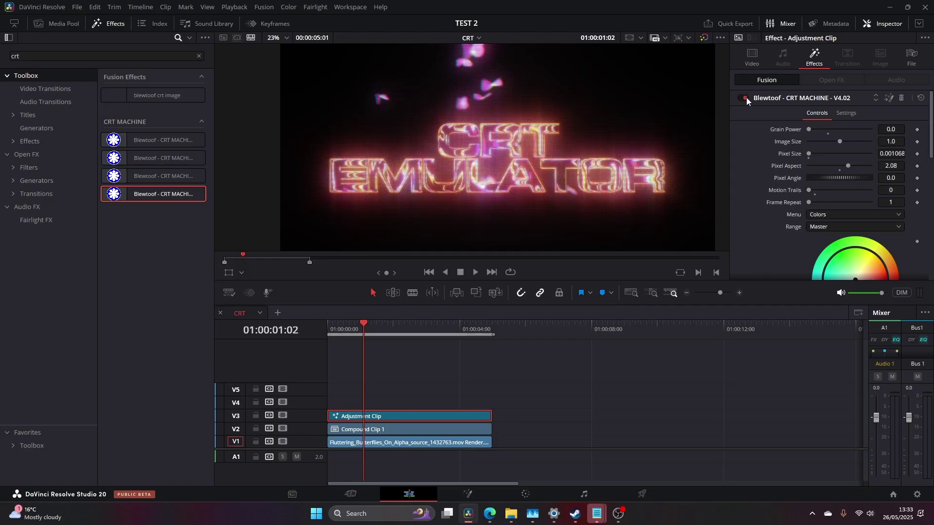
Step: Play back the title and butterflies with the CRT effect applied, including a replay from the start of the timeline
key("space")
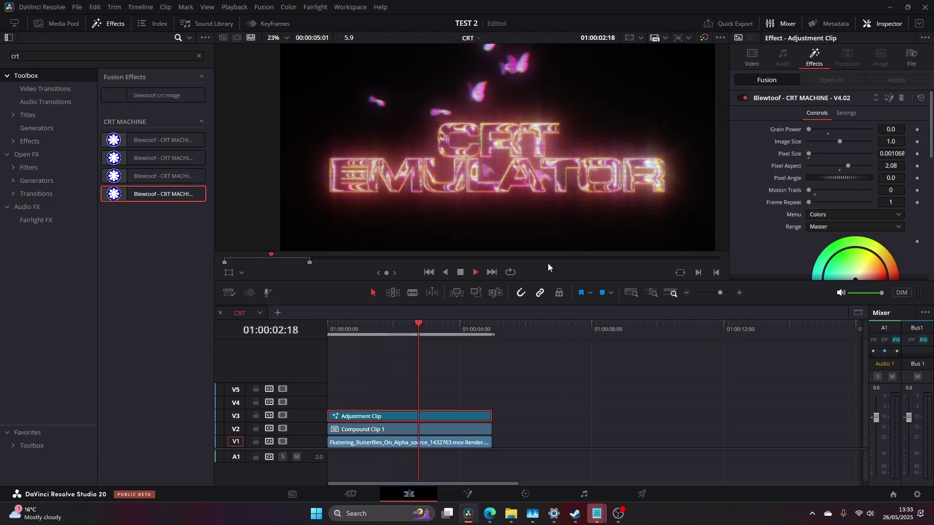
key("space")
left_click_drag(519, 192, 492, 167)
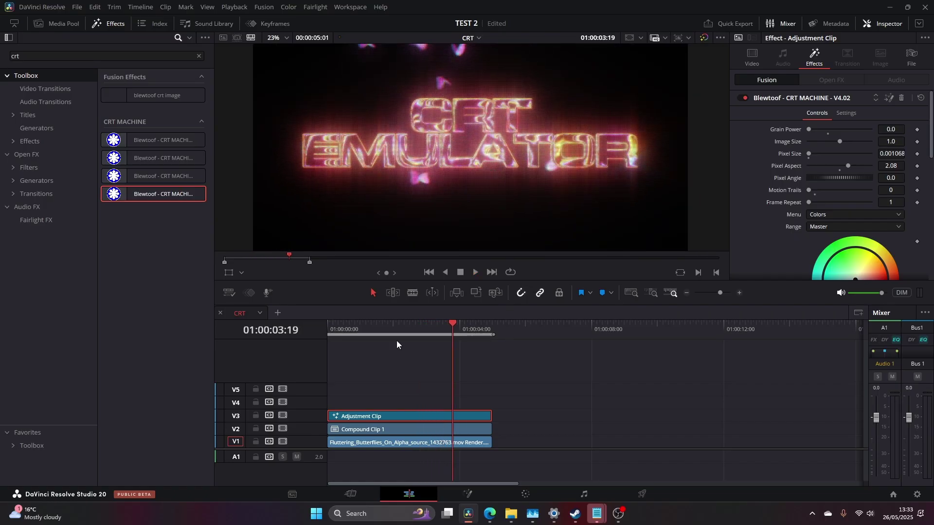
left_click_drag(375, 336, 335, 334)
key("space")
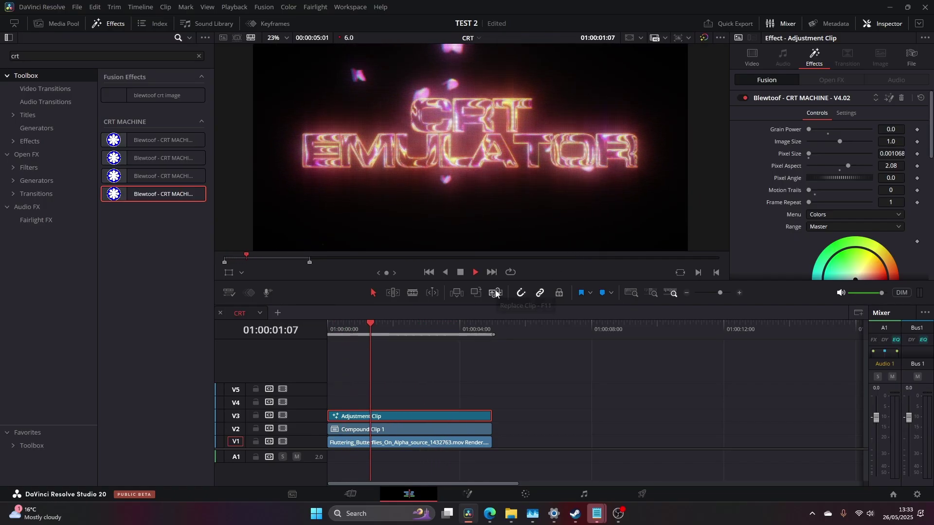
key("space")
Step: Review the CRT effect's color, scan bar, flicker and shine settings
scroll(759, 204, "down", 1)
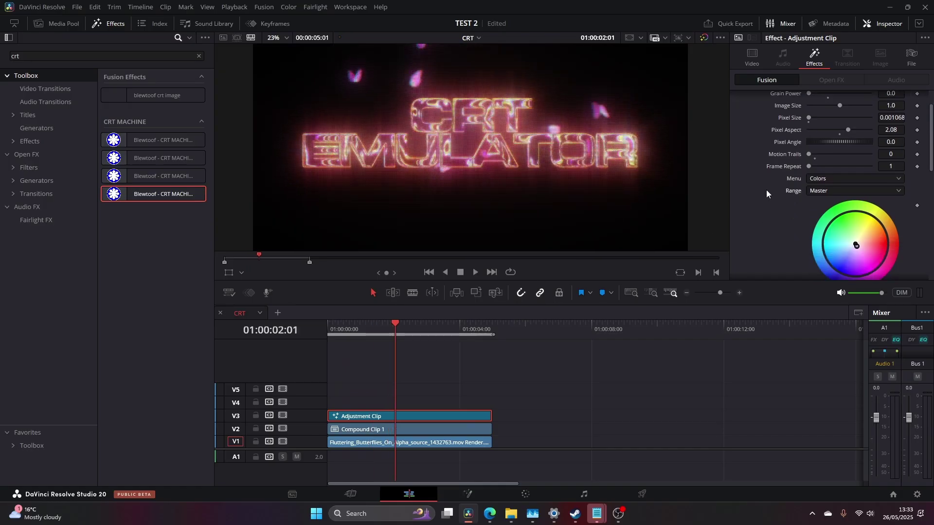
scroll(774, 199, "down", 3)
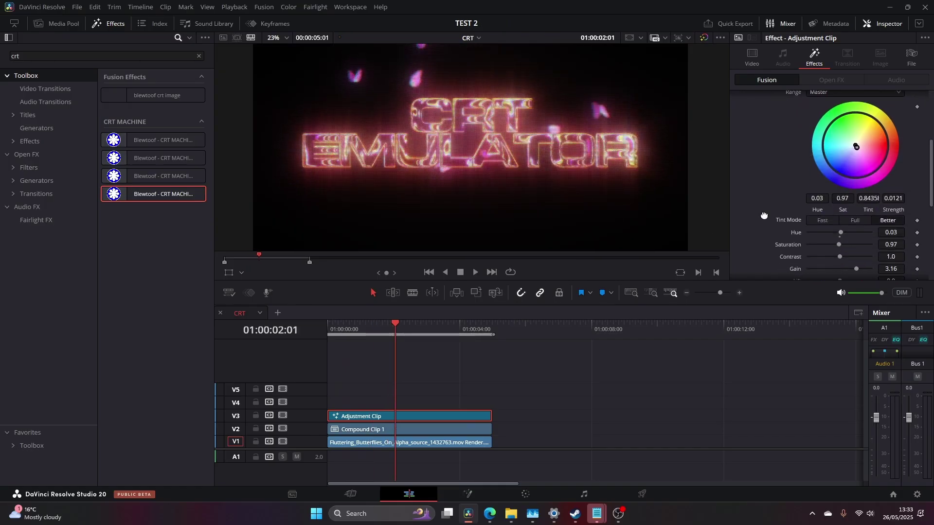
scroll(764, 216, "down", 4)
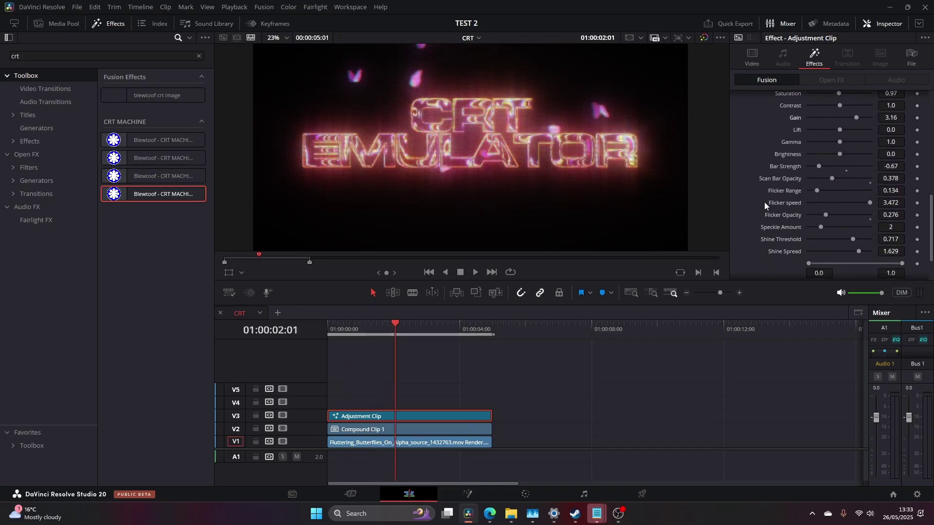
scroll(763, 219, "up", 3)
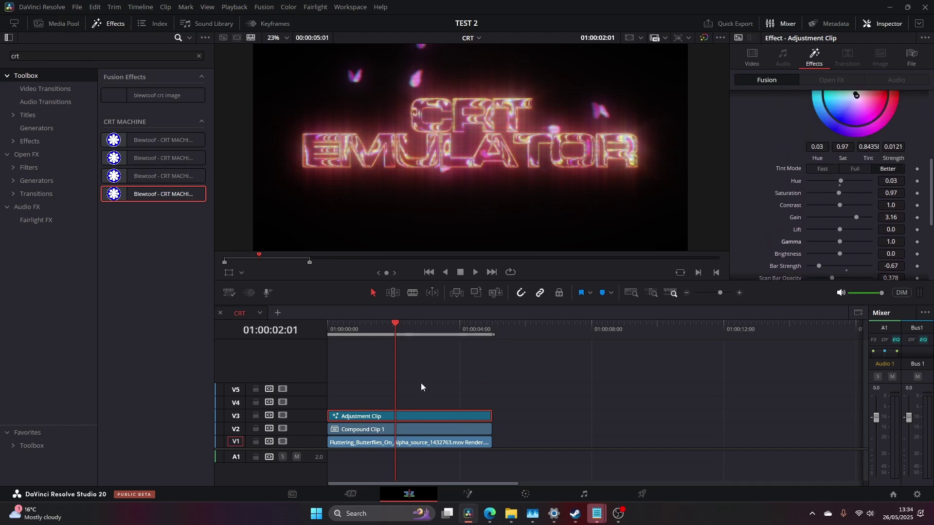
scroll(769, 171, "up", 2)
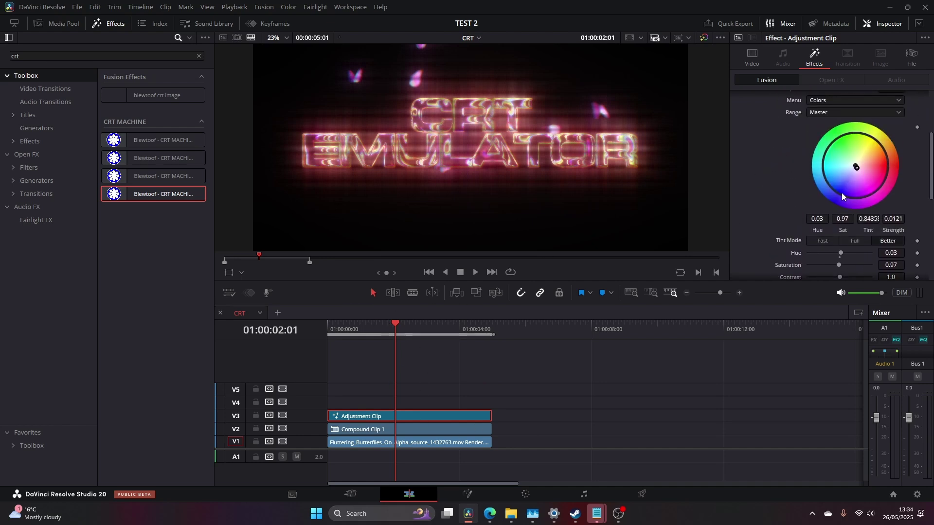
Step: Set the CRT effect's Pixel Aspect to 0.753 and inspect the pixel pattern on the title
scroll(842, 195, "up", 3)
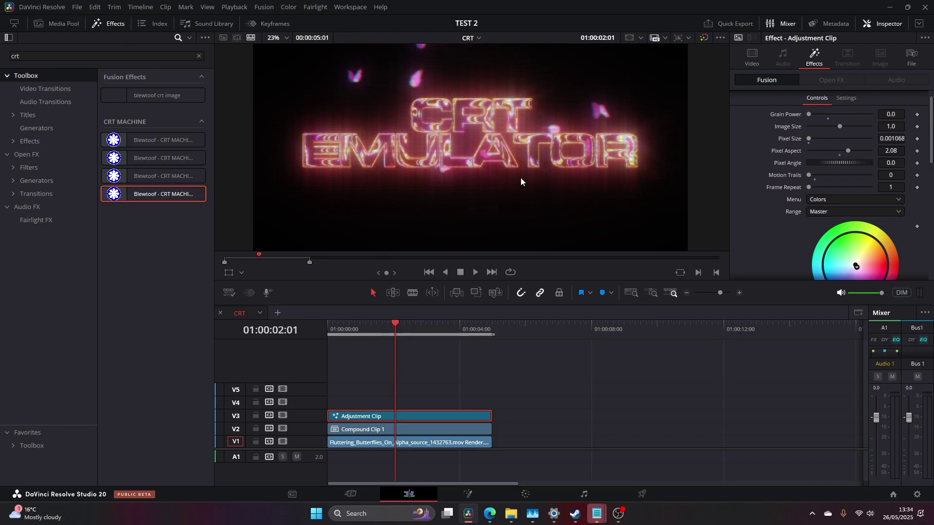
scroll(521, 179, "up", 5)
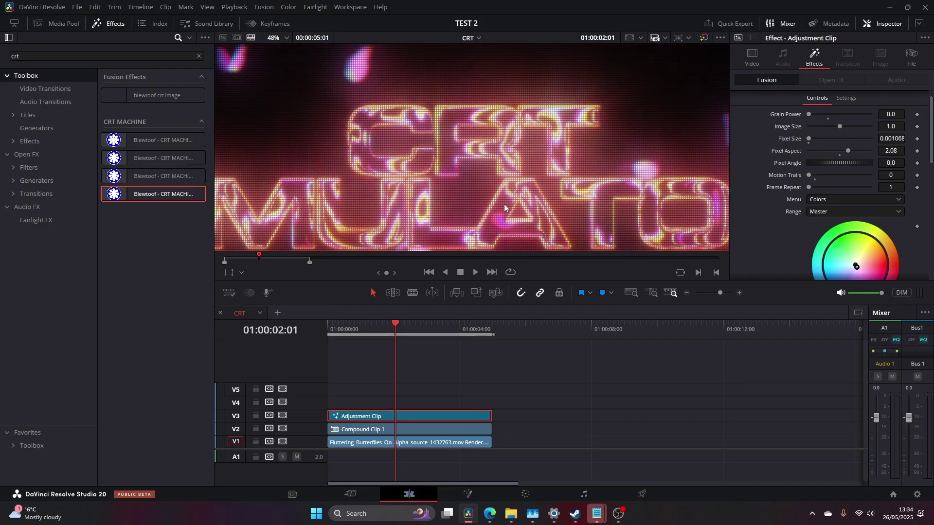
scroll(504, 209, "up", 2)
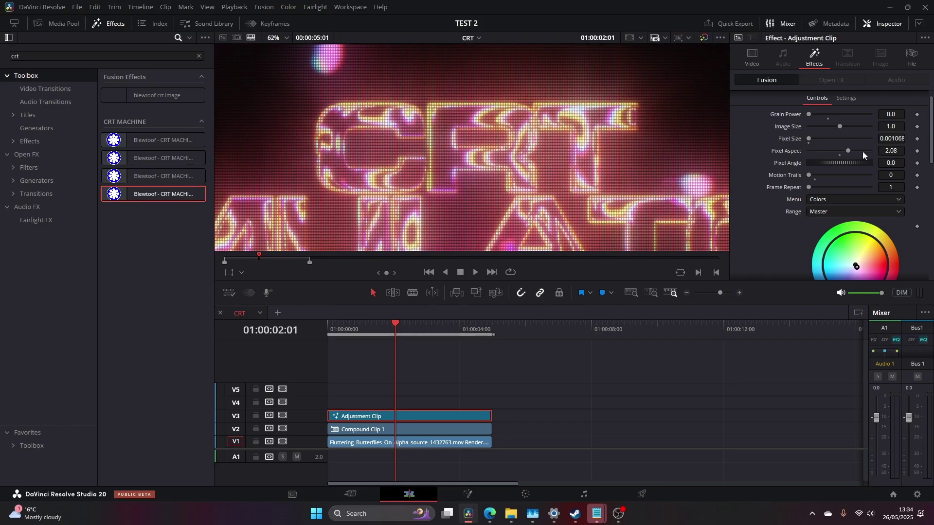
left_click_drag(847, 150, 833, 153)
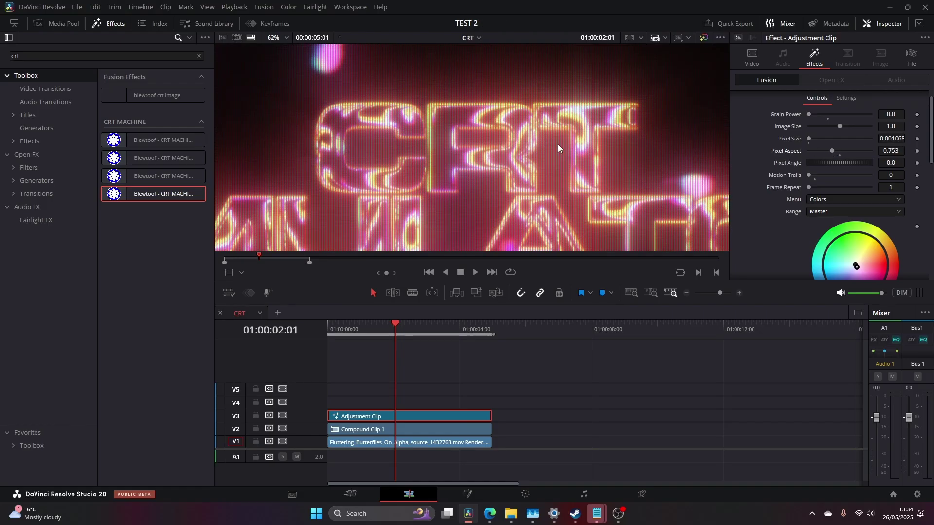
scroll(529, 212, "down", 2)
scroll(529, 212, "down", 1)
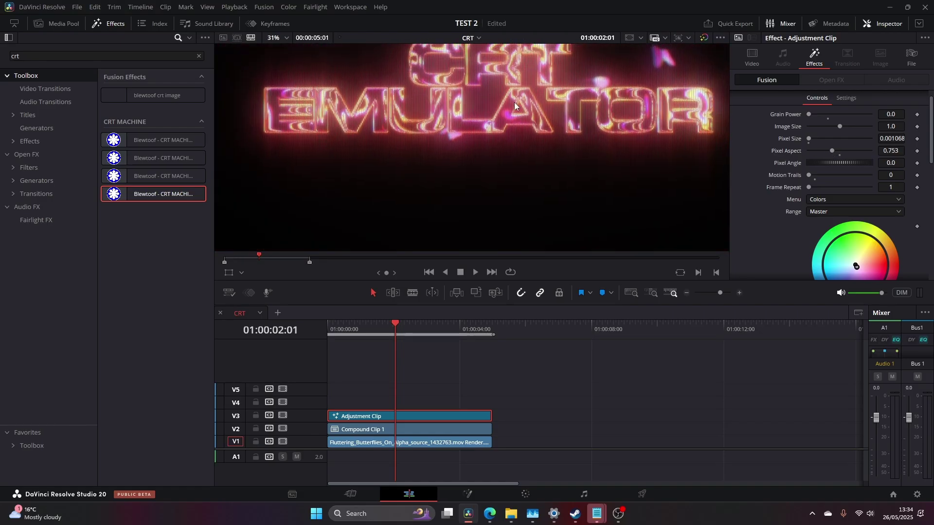
scroll(479, 150, "up", 1)
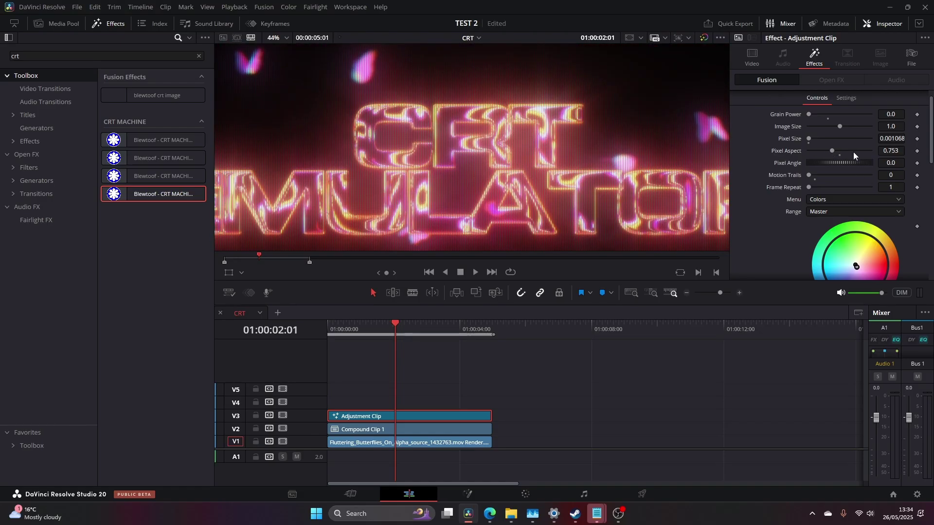
Step: Try Grain Power at 3.46 and 20.0, inspect the noise on the dark background, and reset it to 0.0
left_click_drag(807, 115, 818, 112)
scroll(546, 134, "up", 2)
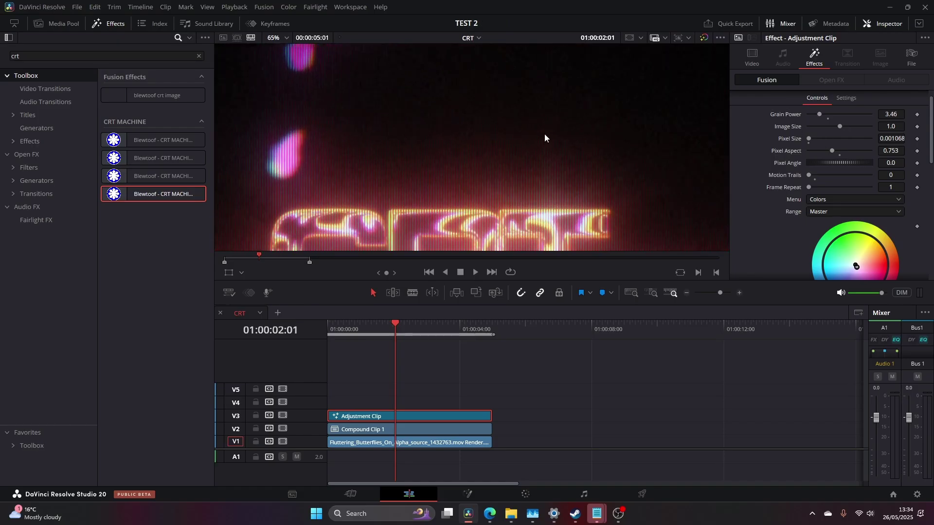
scroll(545, 134, "up", 5)
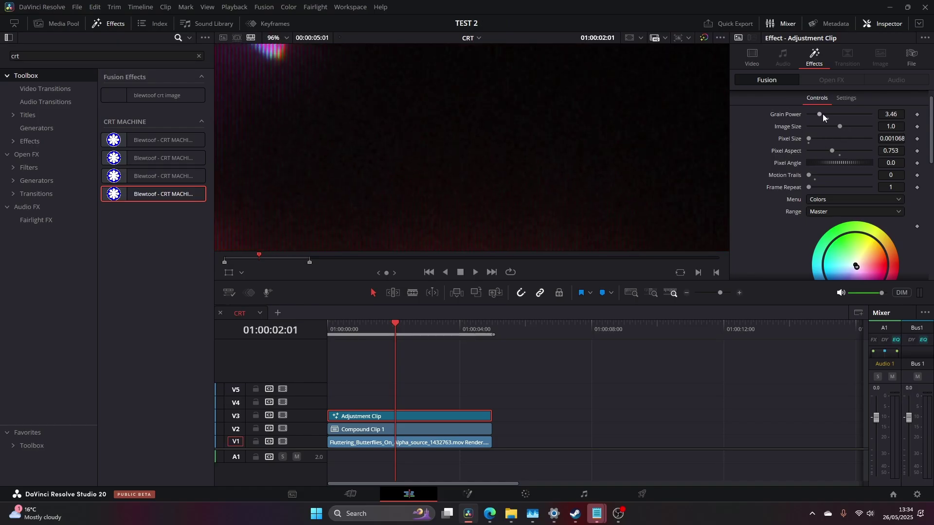
left_click_drag(822, 114, 852, 117)
scroll(527, 136, "down", 5)
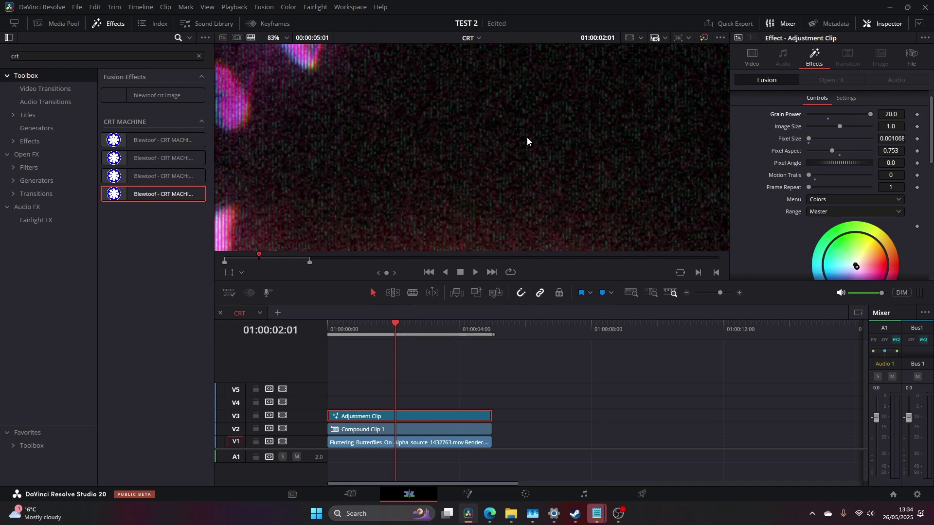
scroll(492, 187, "down", 2)
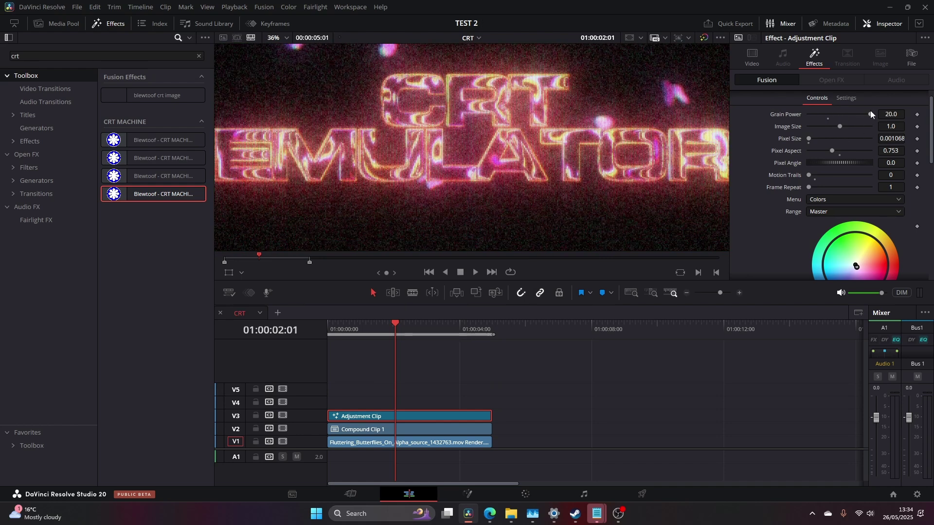
double_click(871, 114)
scroll(515, 181, "down", 2)
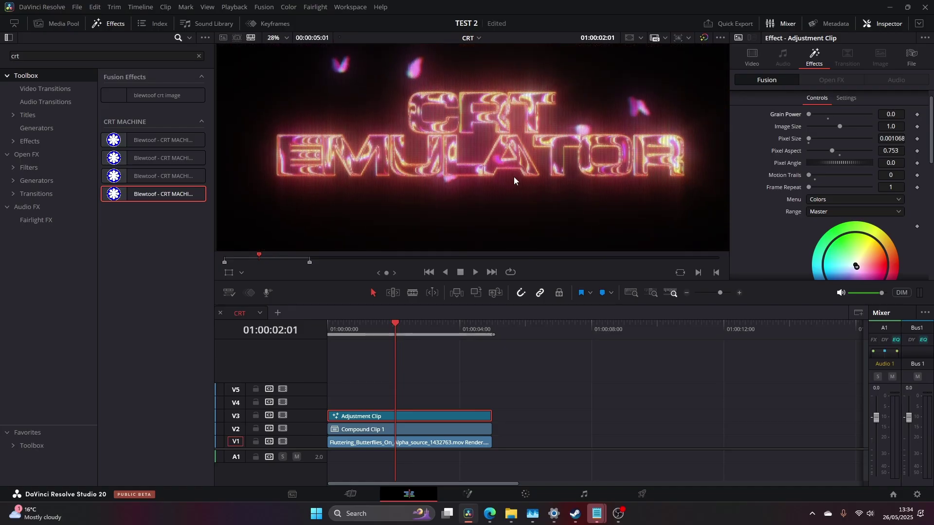
Step: Try the CRT effect's Low and High range at 0.067 and 0.783, and return it to 0.0 and 1.0
scroll(830, 204, "down", 5)
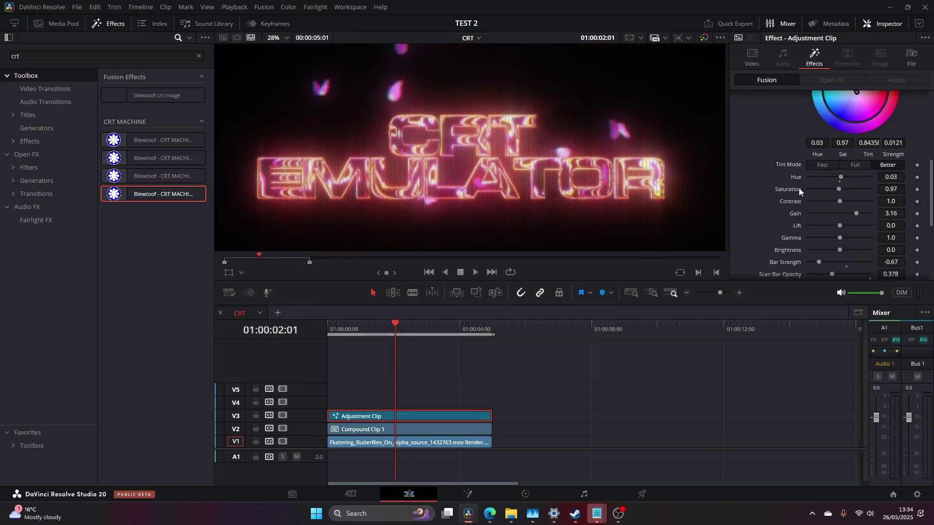
scroll(797, 188, "down", 5)
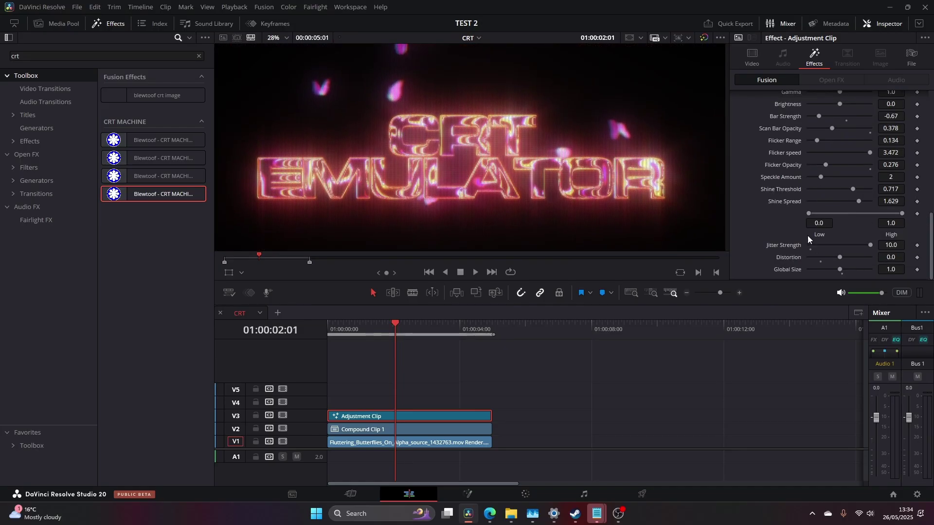
left_click_drag(903, 213, 885, 215)
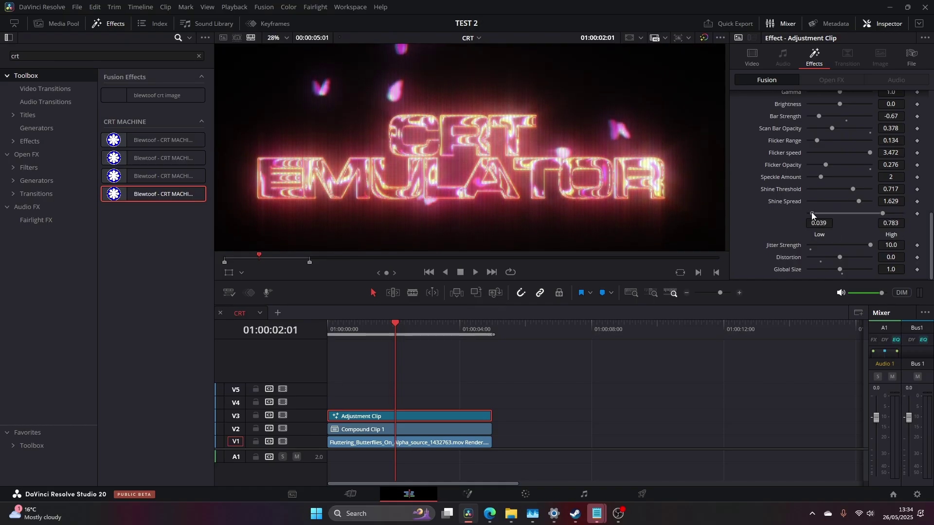
left_click_drag(812, 212, 816, 213)
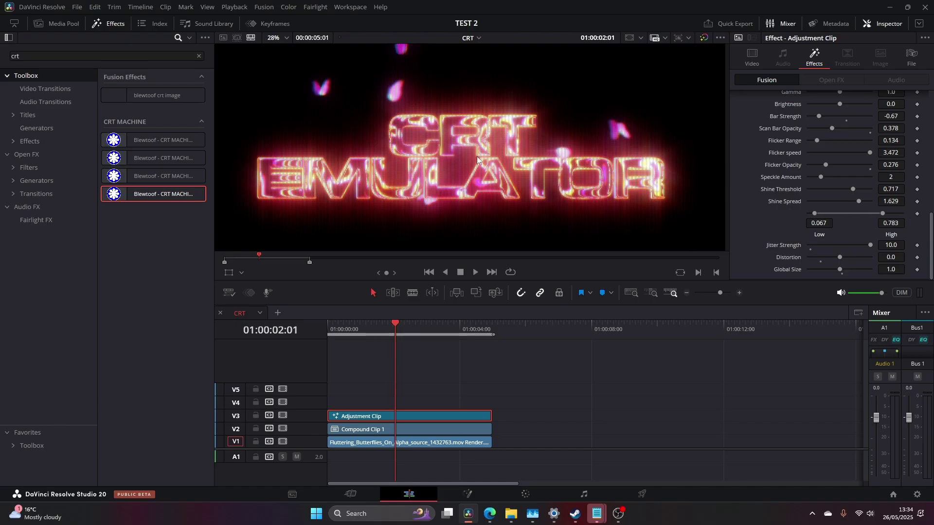
left_click_drag(469, 127, 512, 97)
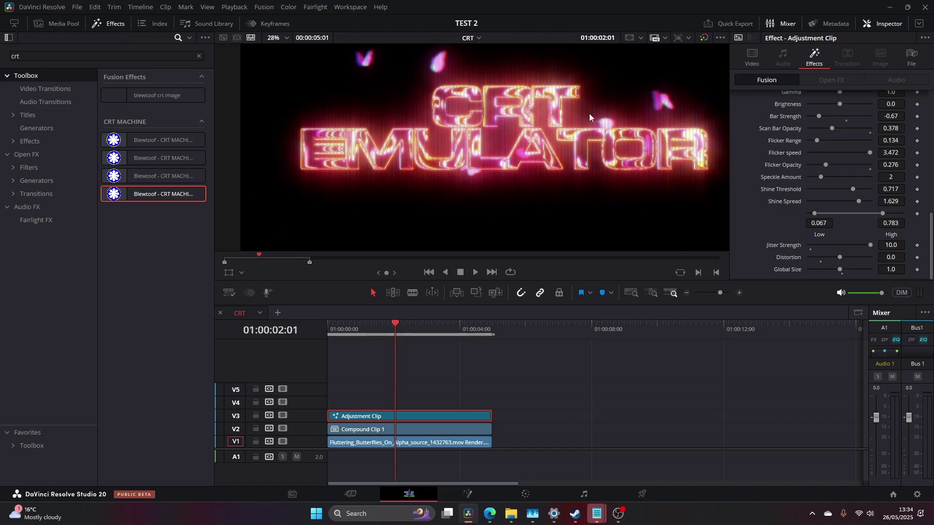
left_click_drag(573, 113, 518, 138)
left_click_drag(815, 213, 806, 214)
left_click_drag(881, 213, 908, 213)
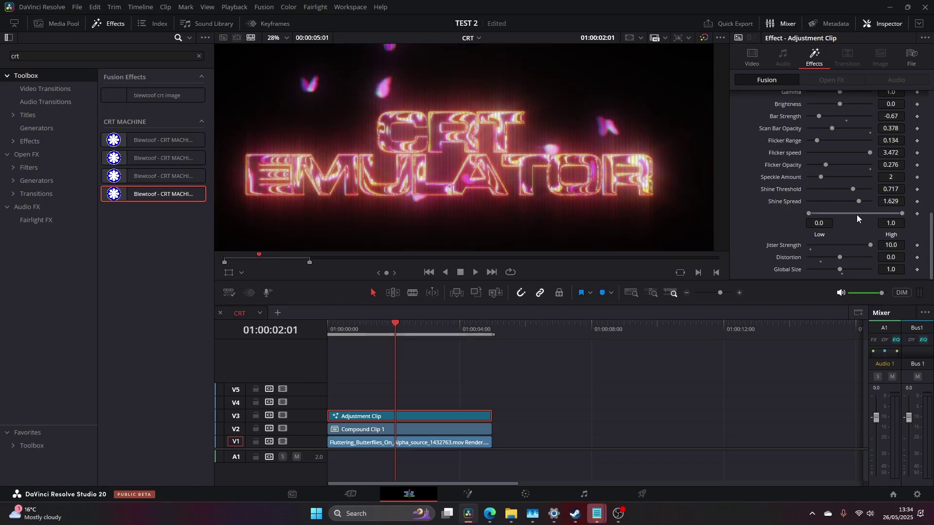
Step: Save the project with the tuned CRT effect settings
key("ctrl+s")
scroll(462, 189, "down", 3)
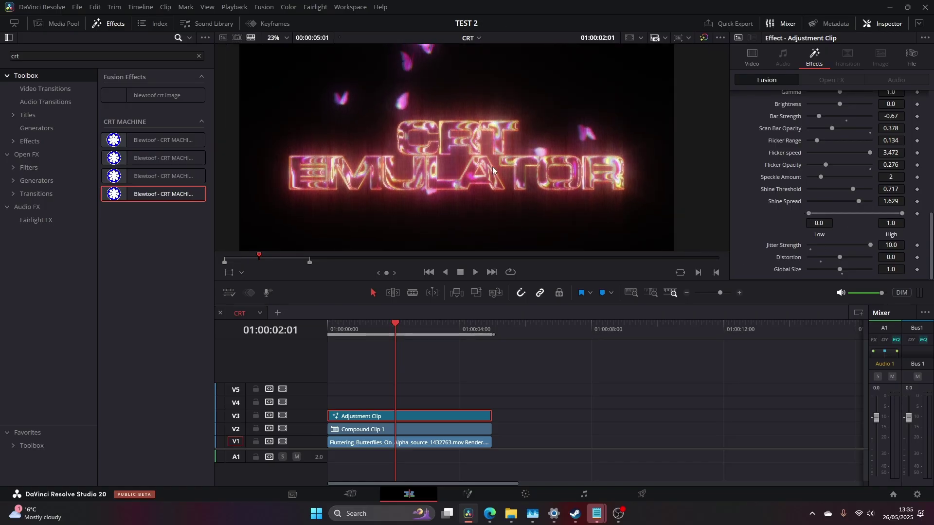
left_click_drag(445, 186, 492, 158)
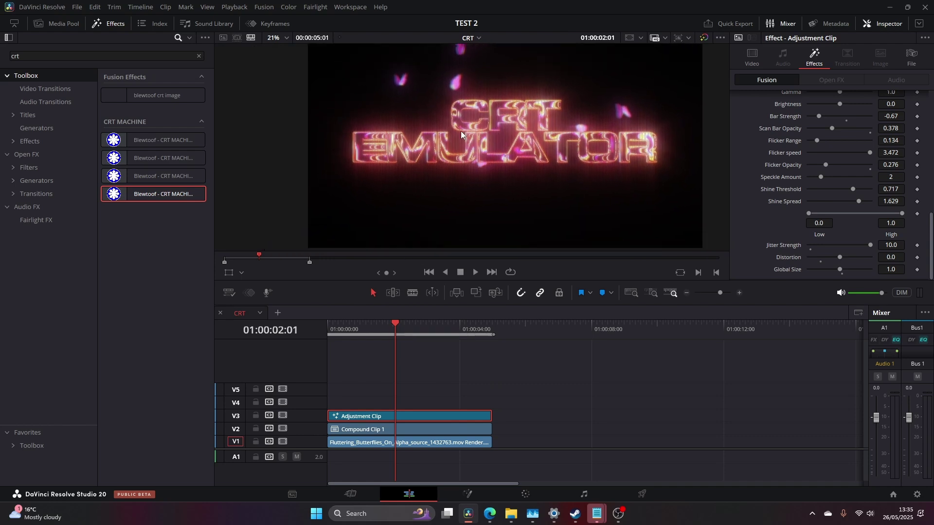
left_click_drag(508, 108, 477, 130)
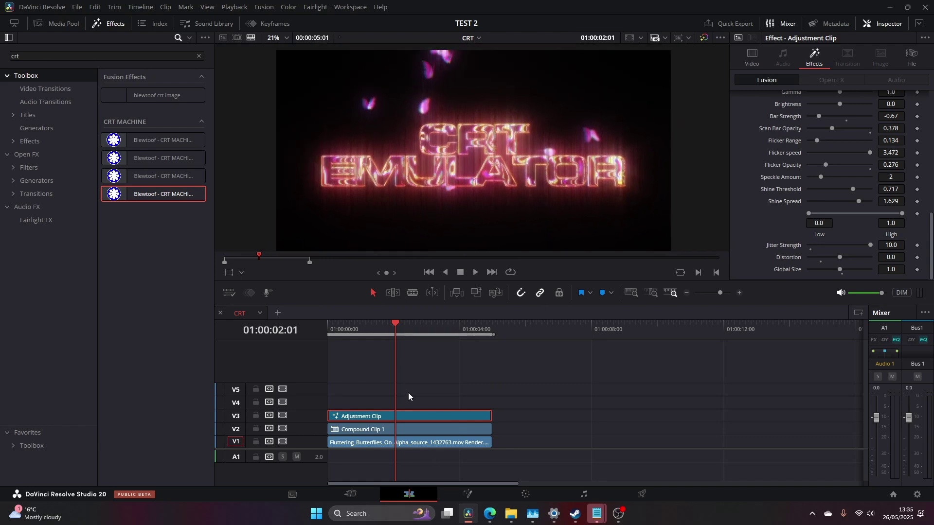
Step: Disable the adjustment clip and Compound Clip 1 to view the plain butterflies, and re-enable the adjustment clip
key("d")
left_click(420, 430)
key("d")
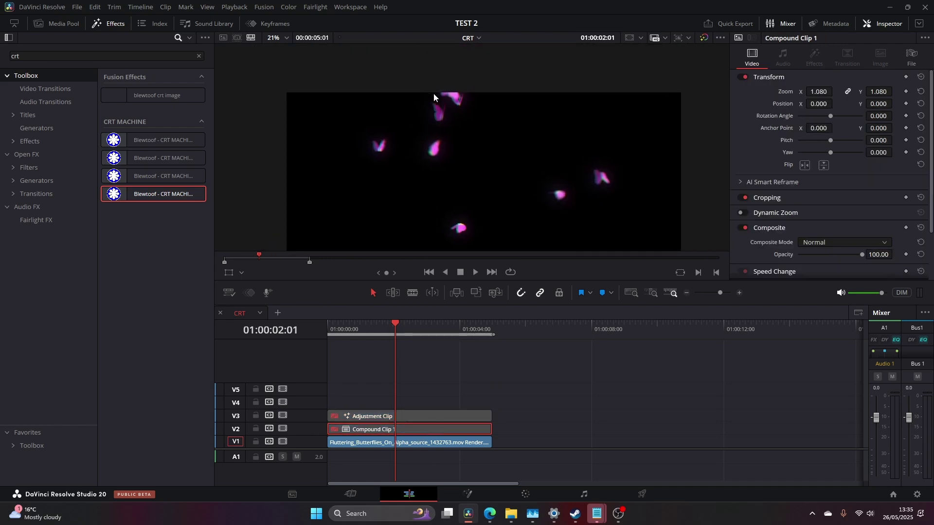
left_click(393, 417)
key("d")
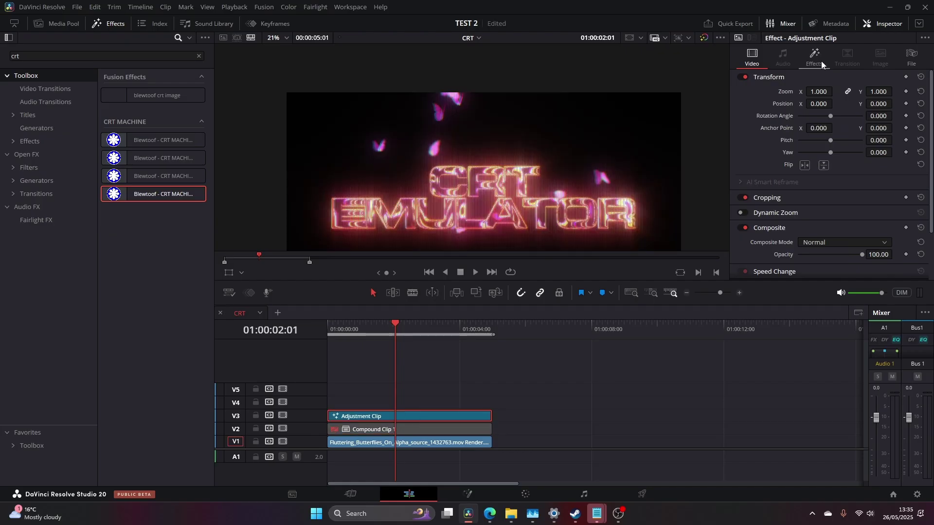
Step: Toggle the Blewtoof CRT MACHINE V4.02 effect and play back the butterflies without the title, returning near the timeline's start
left_click(815, 58)
scroll(771, 112, "down", 5)
scroll(762, 112, "up", 5)
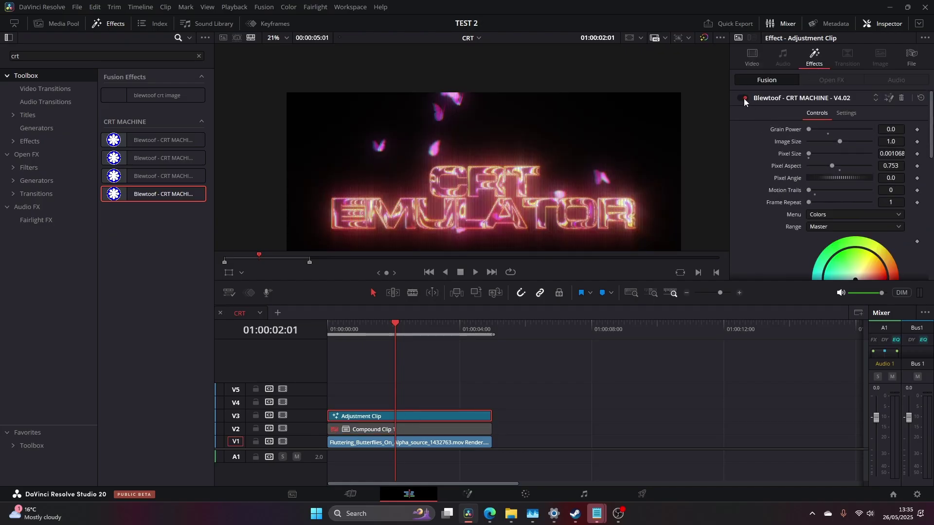
left_click(744, 98)
key("space")
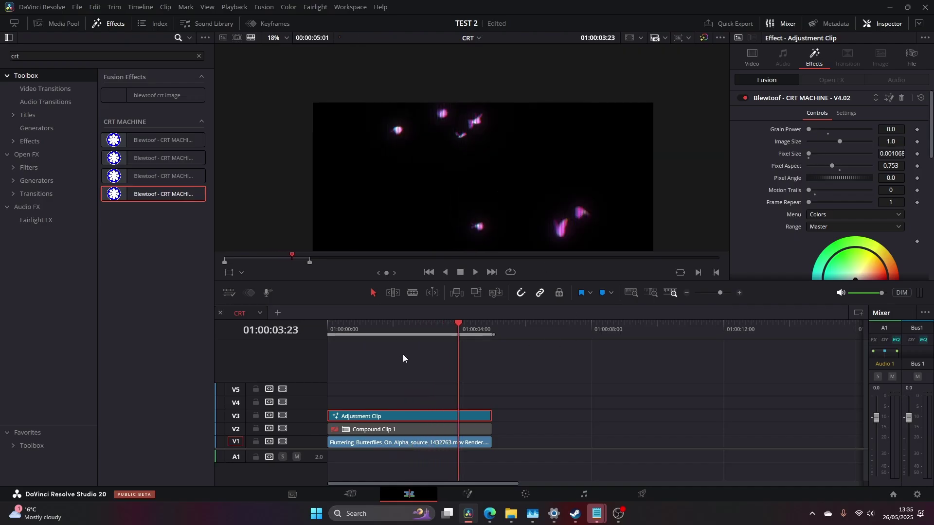
left_click(348, 331)
Step: Re-enable Compound Clip 1 and the adjustment clip, and compare the picture with the CRT MACHINE effect off and on
left_click(406, 428)
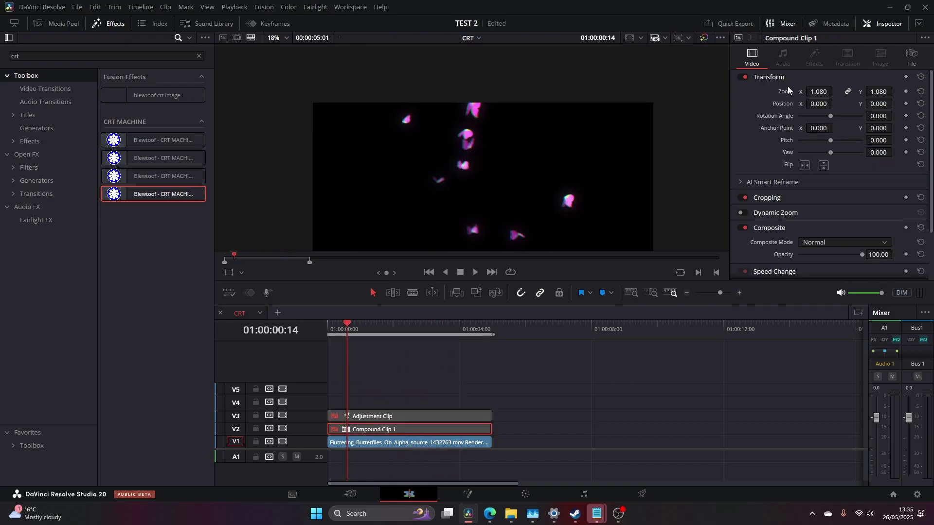
key("ctrl+s")
left_click(396, 416)
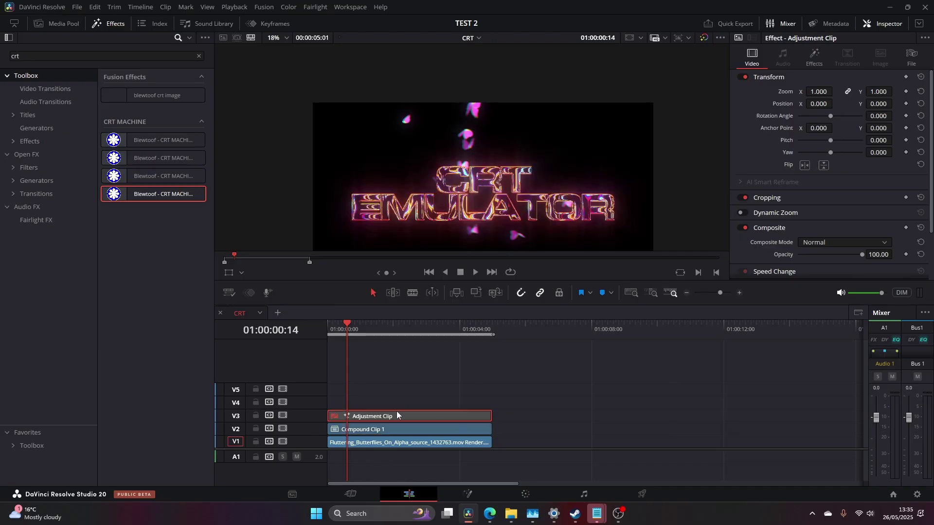
left_click(794, 65)
left_click(745, 97)
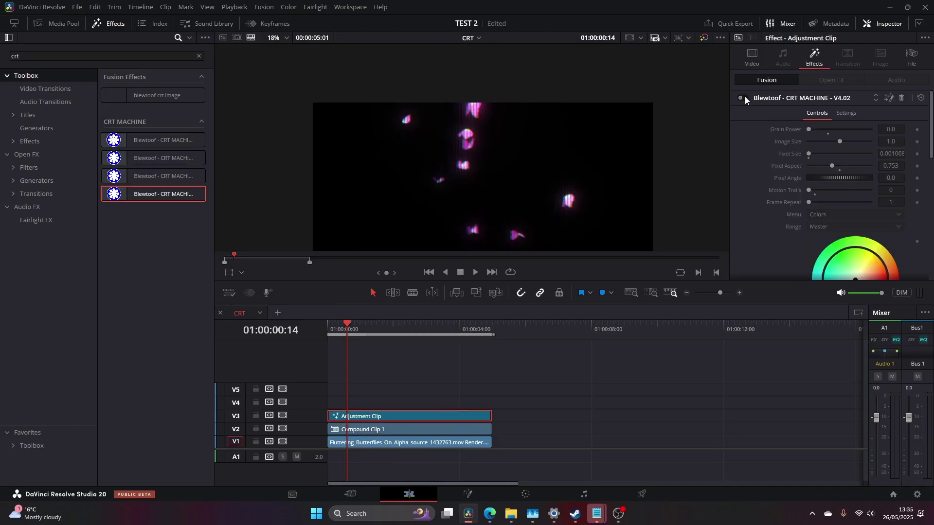
left_click(744, 98)
Step: Save the project with all clips and the CRT MACHINE effect enabled
left_click_drag(588, 185, 565, 121)
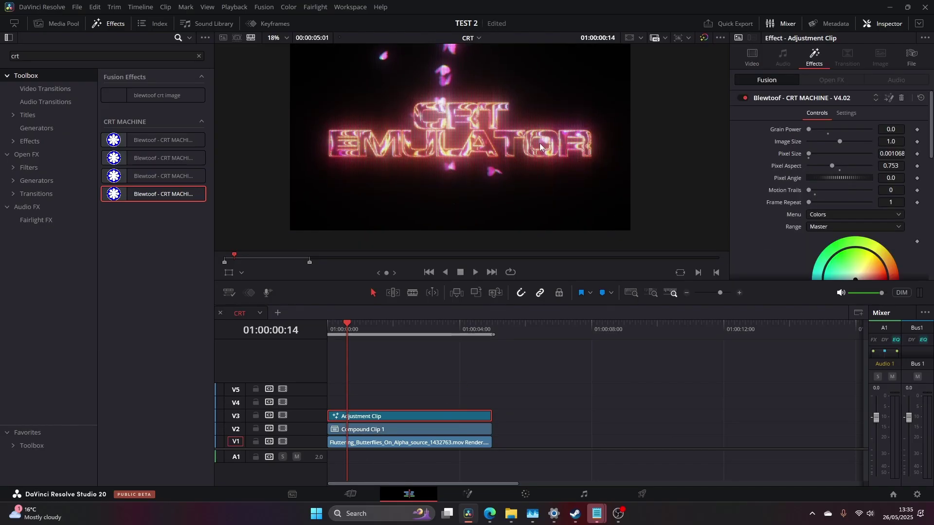
scroll(567, 170, "up", 5)
key("ctrl+s")
Step: Examine the title's glow and scanline texture and the butterflies, both close up and in the full frame
left_click_drag(413, 181, 499, 191)
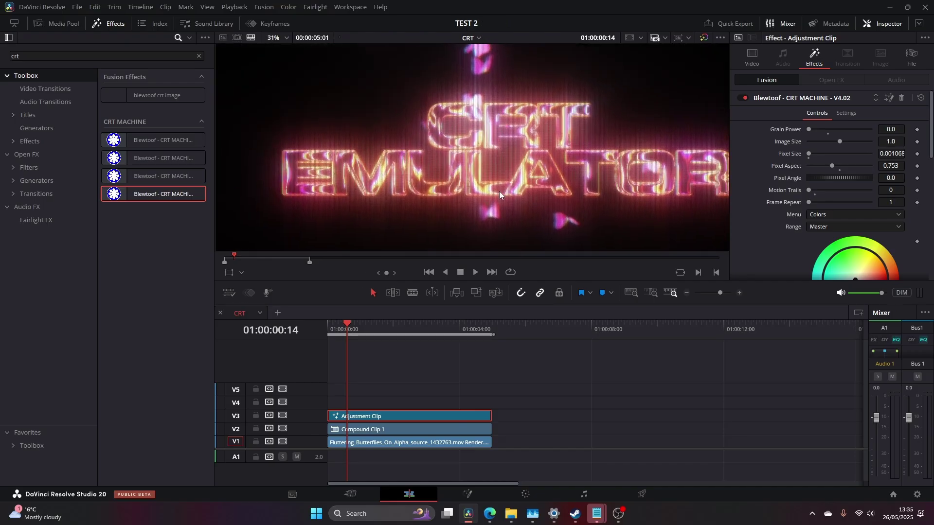
scroll(519, 189, "up", 1)
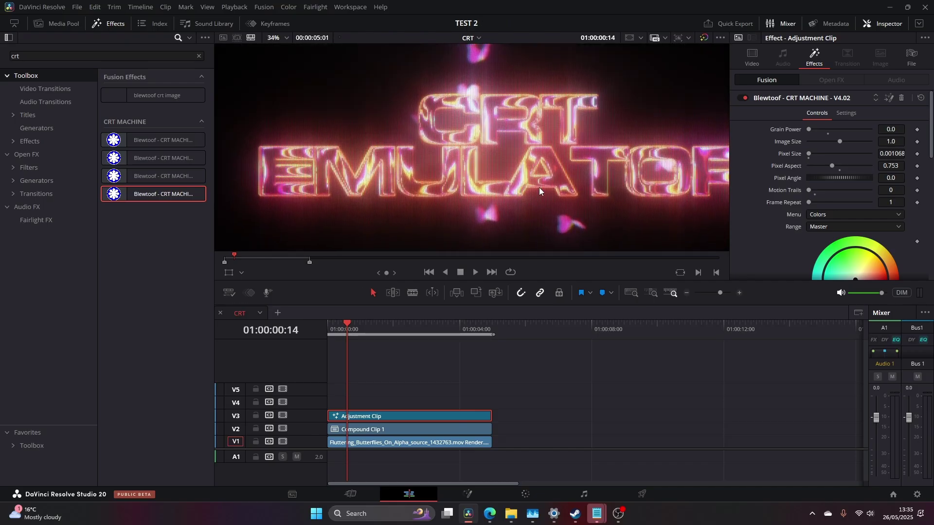
left_click_drag(542, 171, 520, 170)
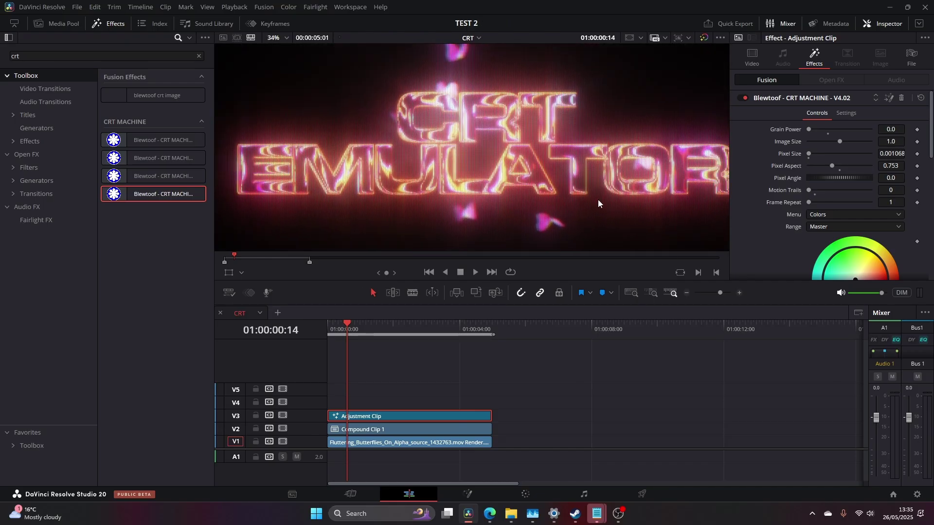
scroll(577, 204, "down", 1)
left_click_drag(588, 204, 567, 180)
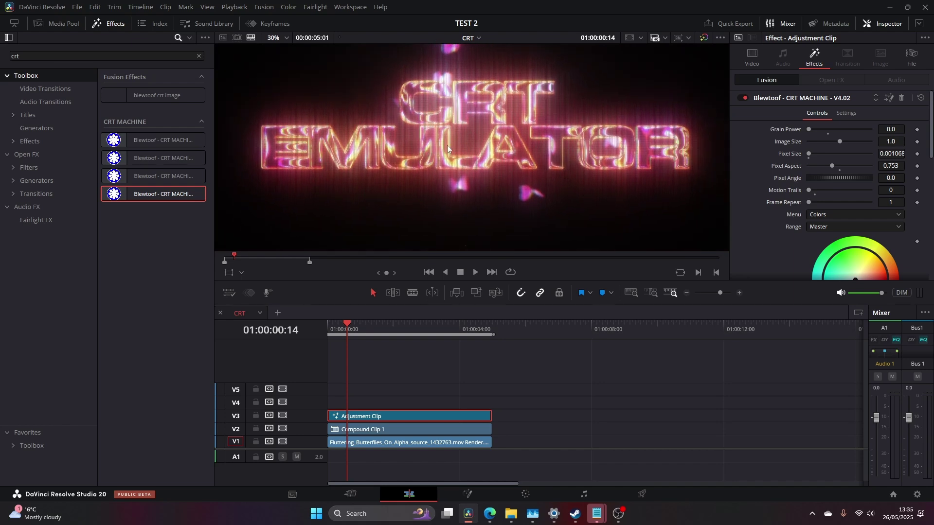
scroll(525, 147, "up", 4)
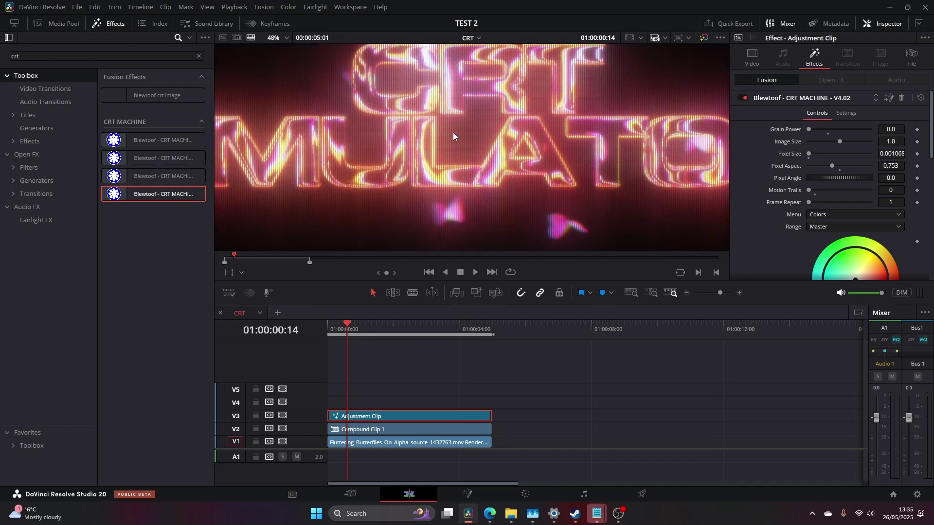
scroll(542, 161, "down", 5)
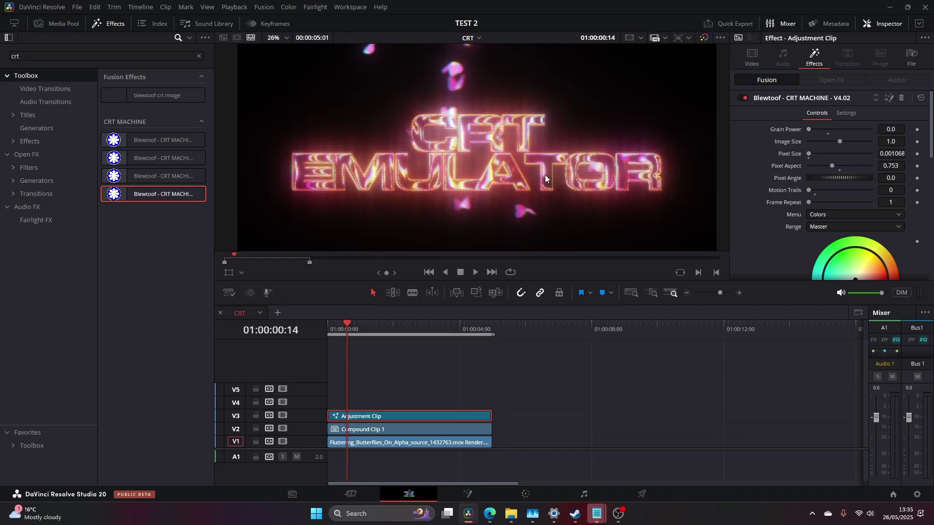
scroll(509, 156, "up", 1)
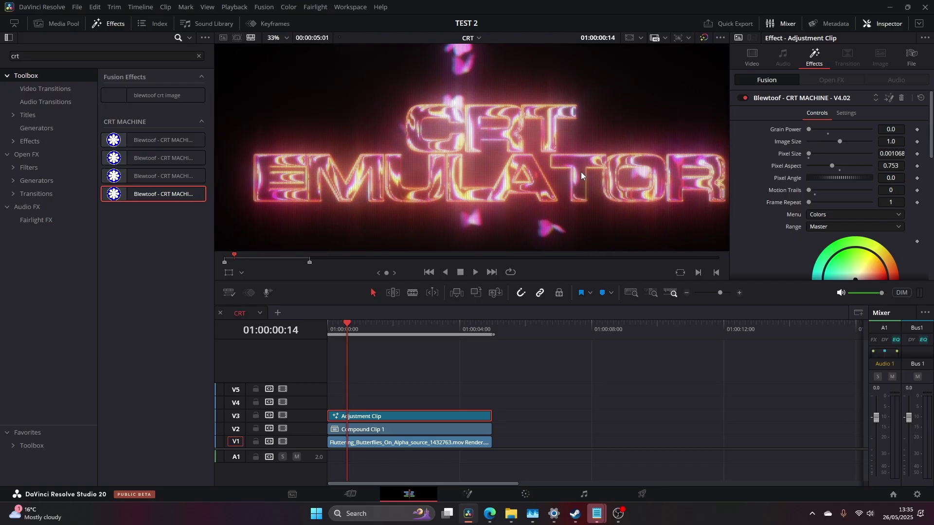
scroll(580, 172, "up", 1)
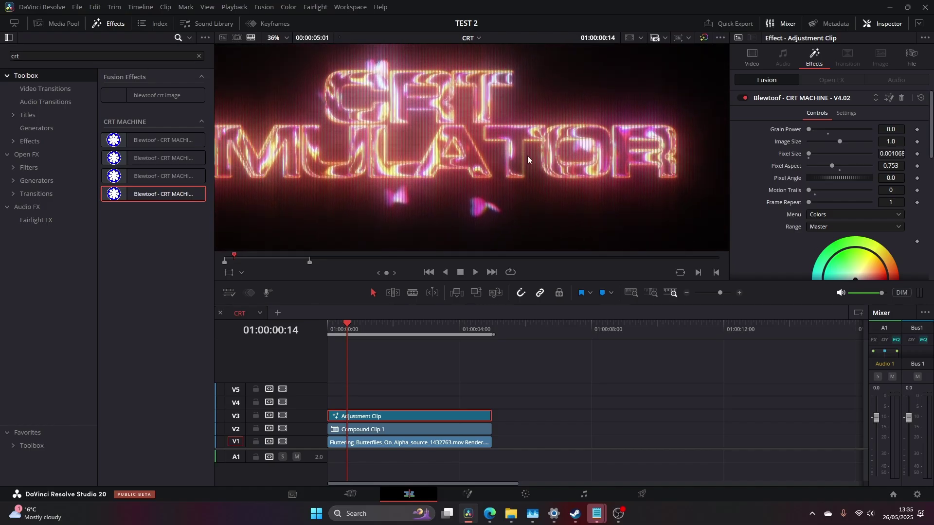
scroll(565, 180, "down", 2)
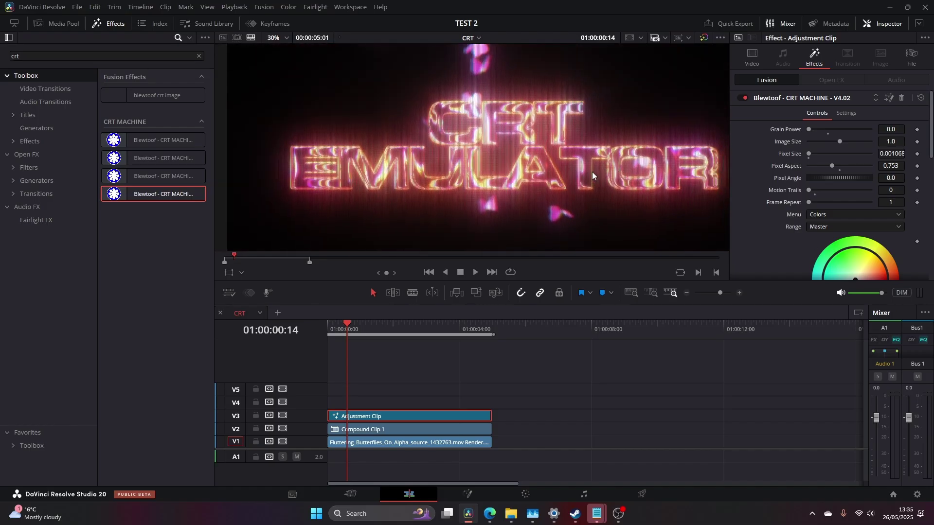